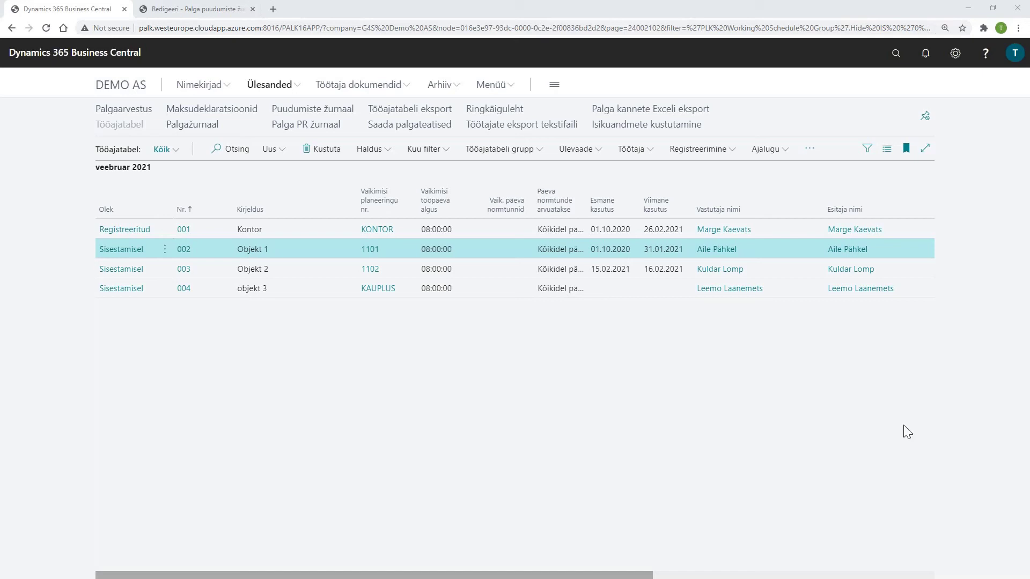
Open the card of timesheet group 002 for editing and review its general, Arvutused and Vormistamine settings
{"action": "left_click", "coordinate": [165, 249]}
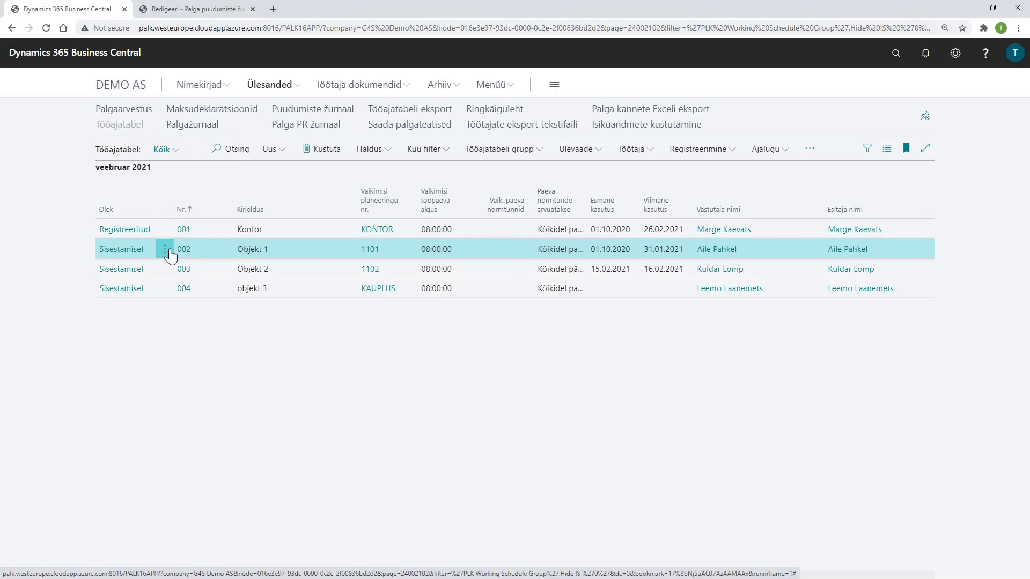
{"action": "left_click", "coordinate": [165, 249]}
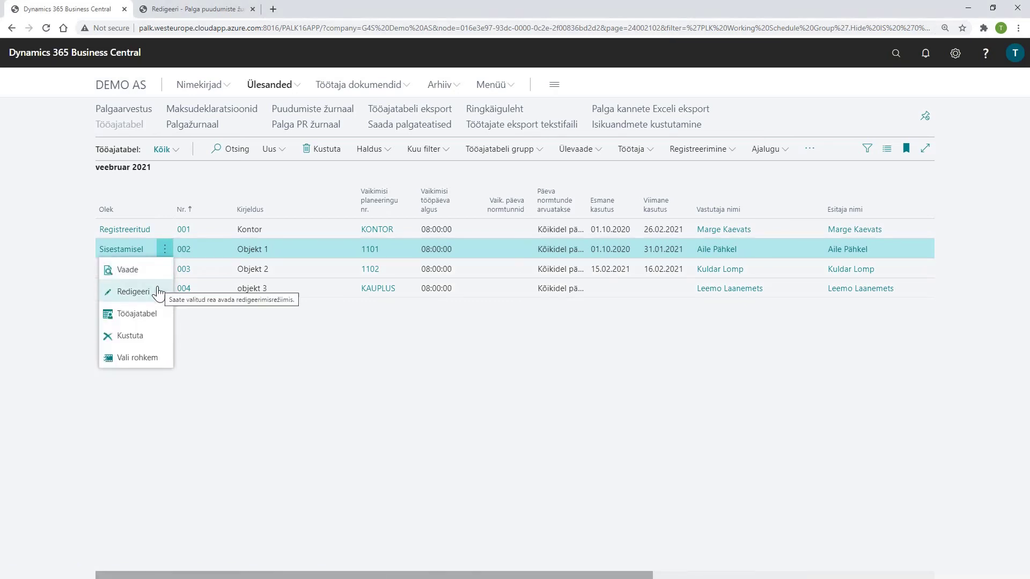
{"action": "left_click", "coordinate": [303, 383]}
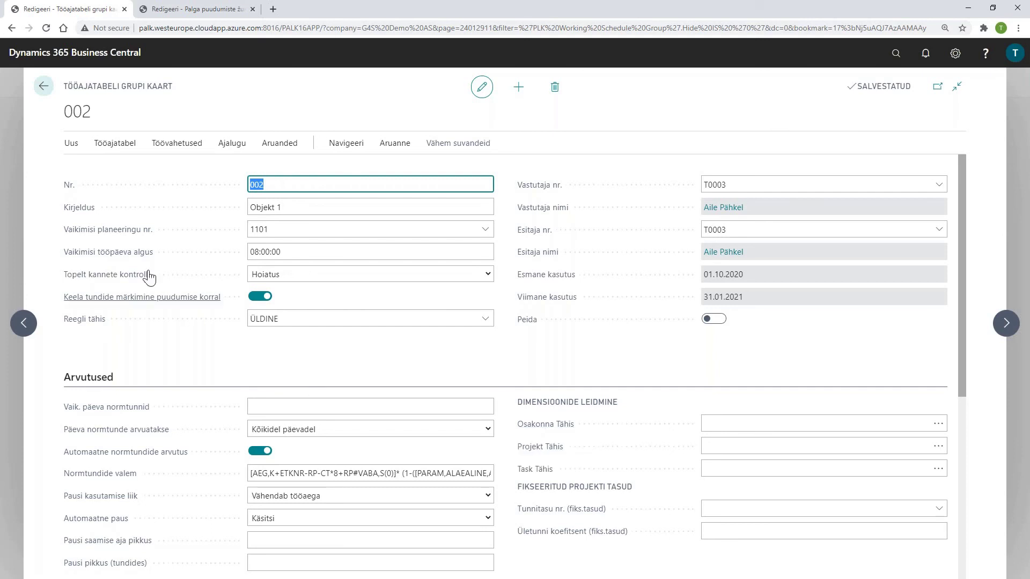
{"action": "mouse_move", "coordinate": [95, 238]}
{"action": "scroll", "coordinate": [735, 370], "scroll_direction": "down", "scroll_amount": 2}
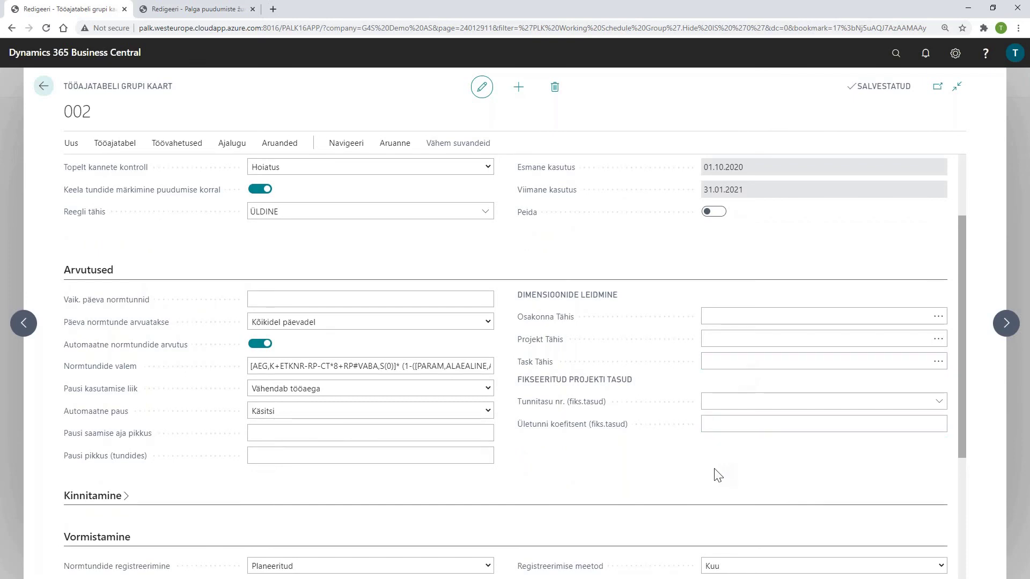
{"action": "scroll", "coordinate": [718, 475], "scroll_direction": "down", "scroll_amount": 1}
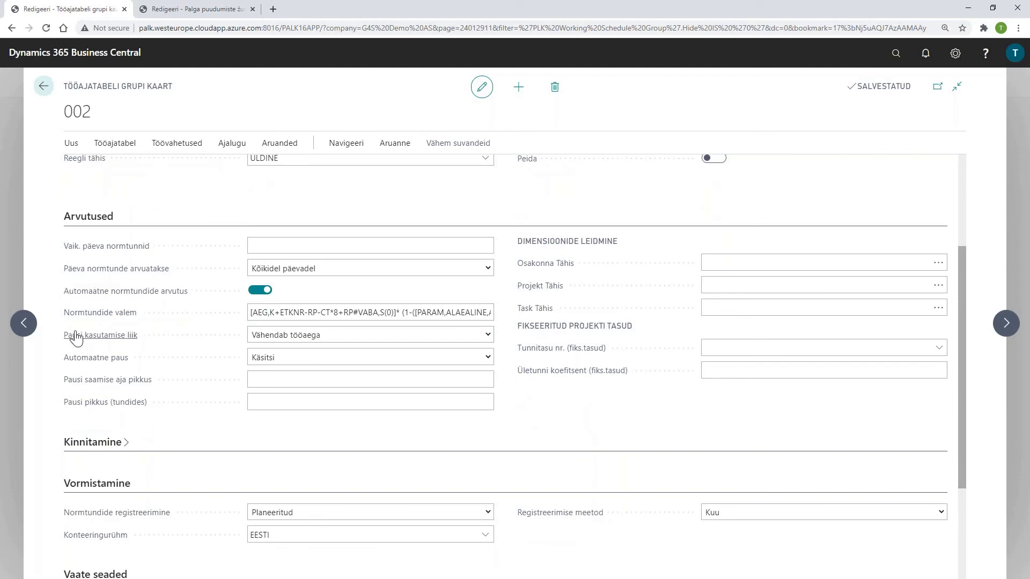
{"action": "mouse_move", "coordinate": [76, 338]}
{"action": "scroll", "coordinate": [794, 407], "scroll_direction": "down", "scroll_amount": 3}
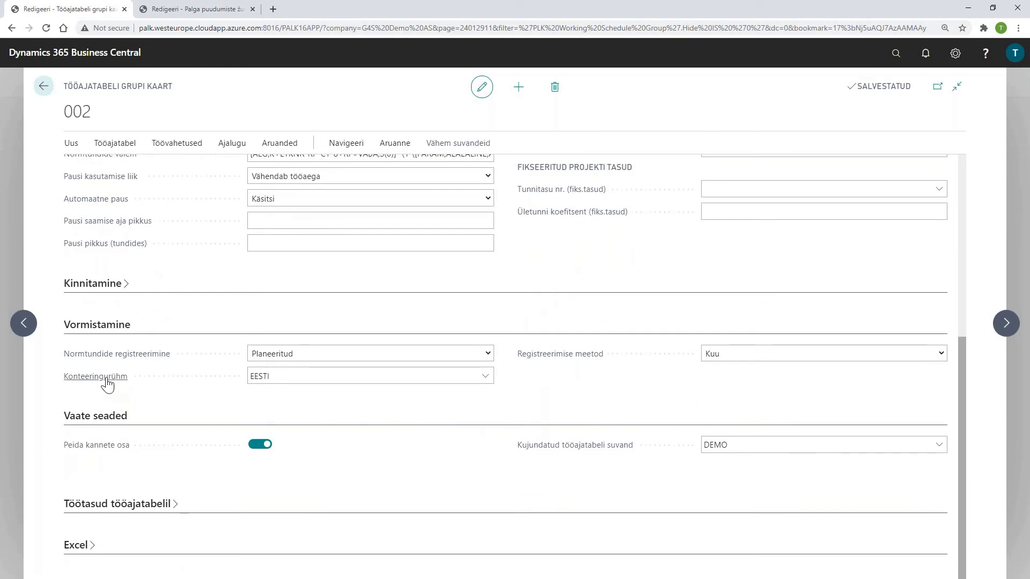
{"action": "mouse_move", "coordinate": [109, 384]}
Examine the accounts in the full list of timesheet posting groups for Konteeringurühm and keep EESTI selected
{"action": "left_click", "coordinate": [486, 381]}
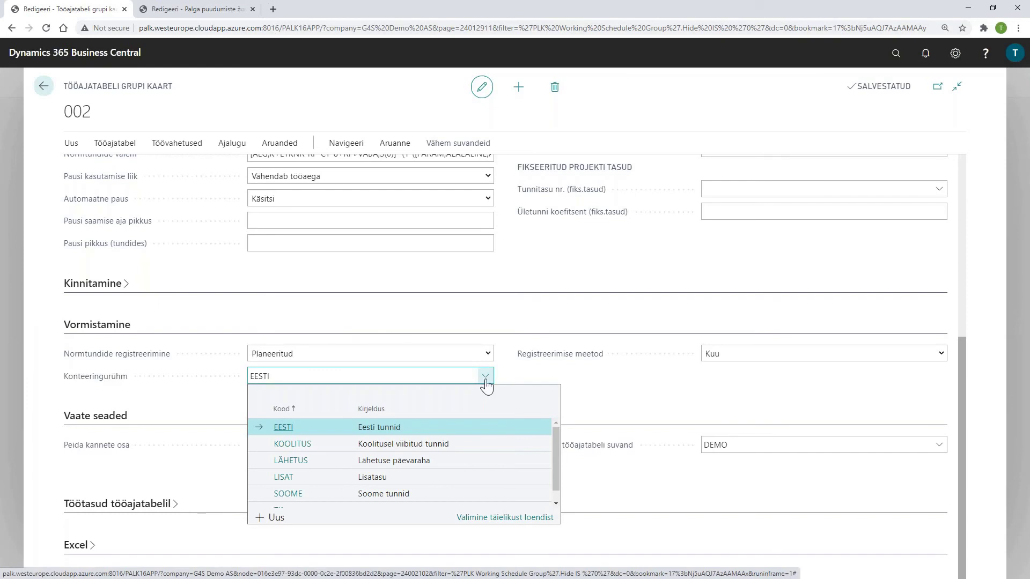
{"action": "left_click", "coordinate": [490, 517]}
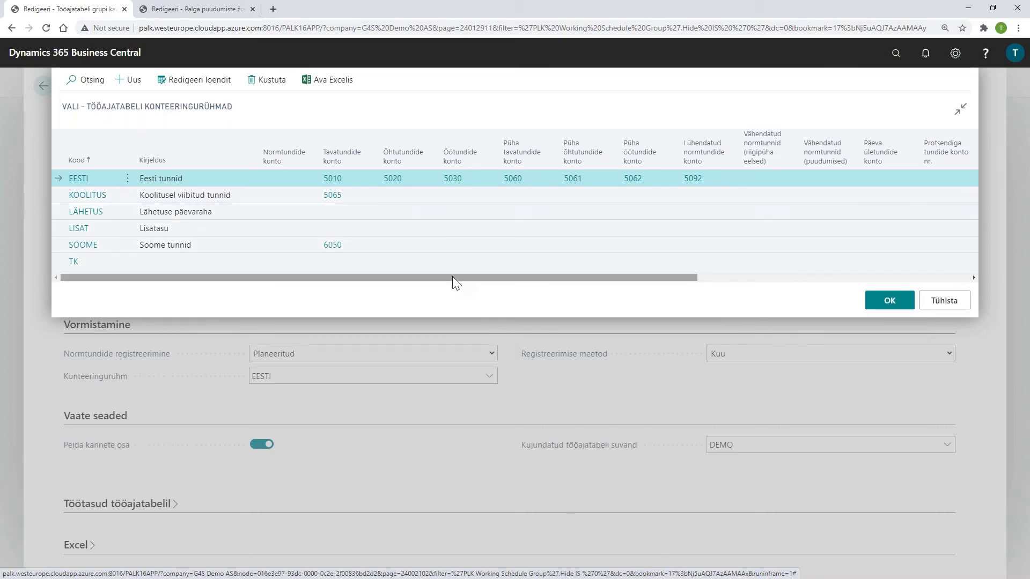
{"action": "left_click_drag", "start_coordinate": [452, 277], "coordinate": [696, 290]}
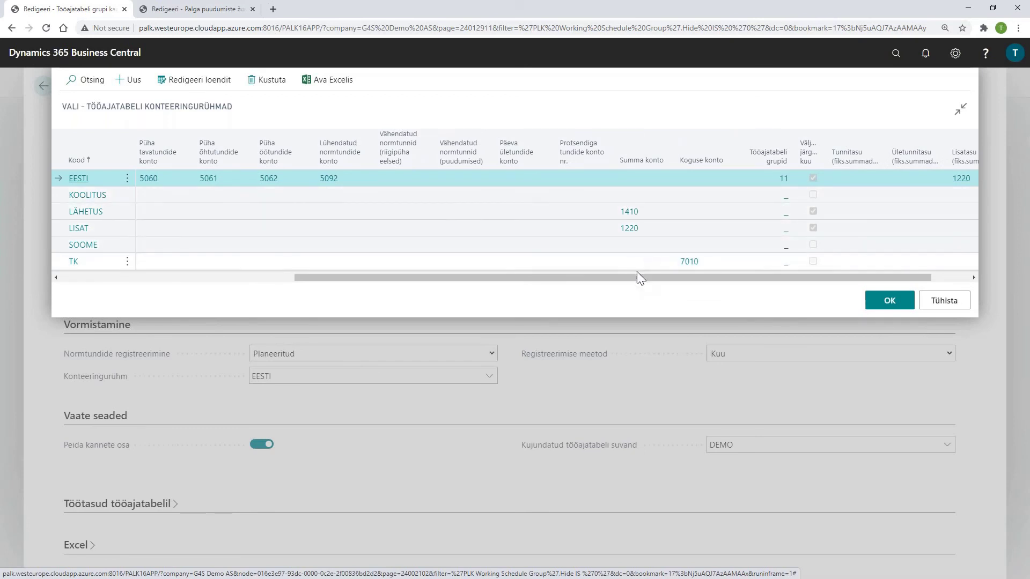
{"action": "left_click_drag", "start_coordinate": [639, 276], "coordinate": [267, 297]}
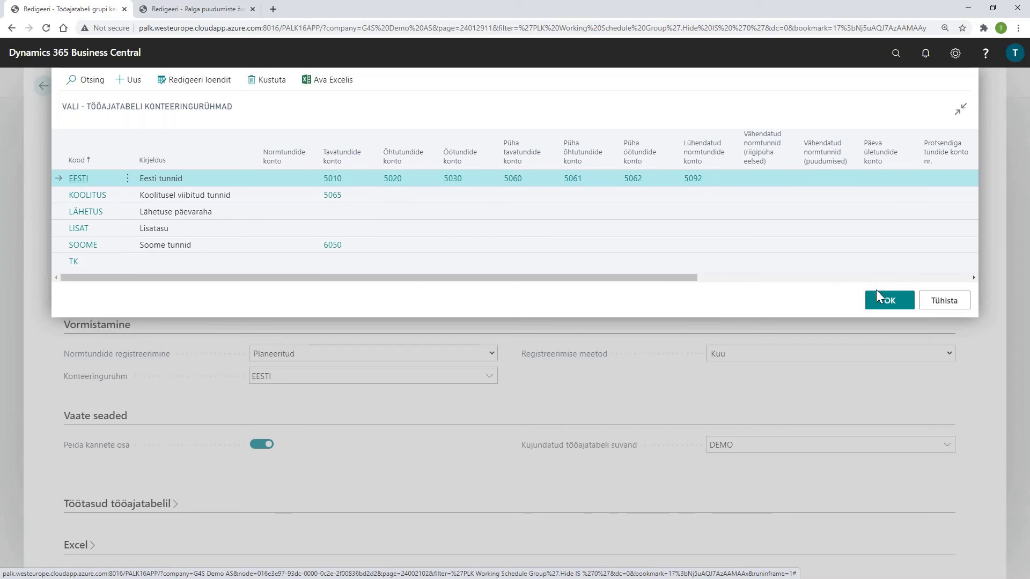
{"action": "left_click", "coordinate": [885, 300]}
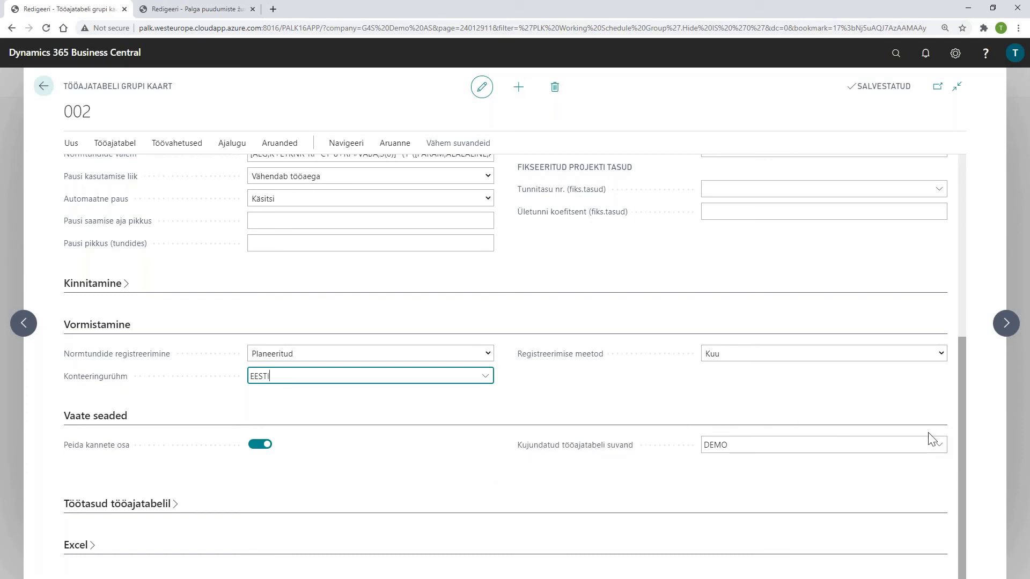
Check the available choices for Kujundatud tööajatabeli suvand and return to the list of timesheet groups
{"action": "left_click", "coordinate": [939, 445]}
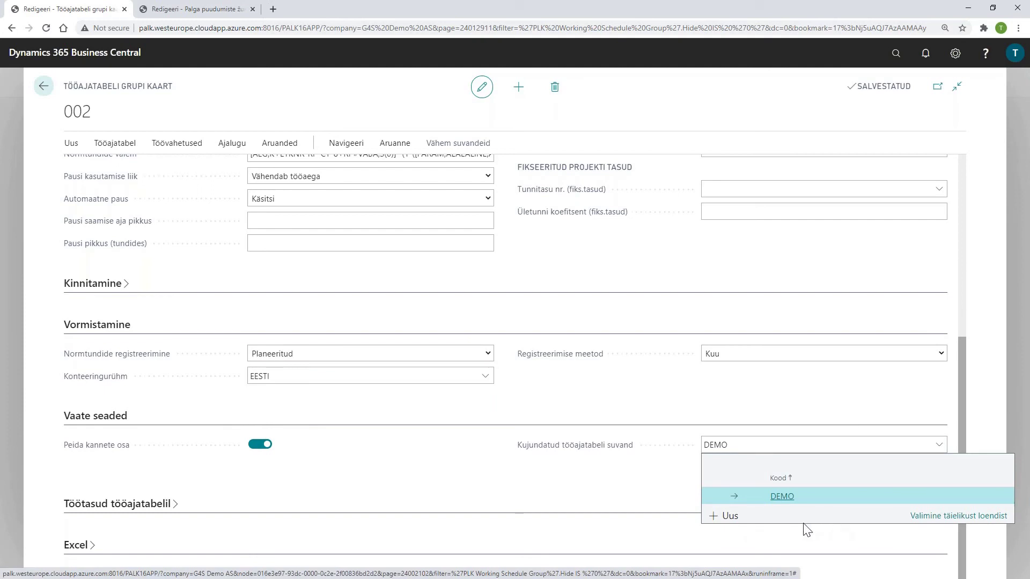
{"action": "left_click", "coordinate": [616, 499]}
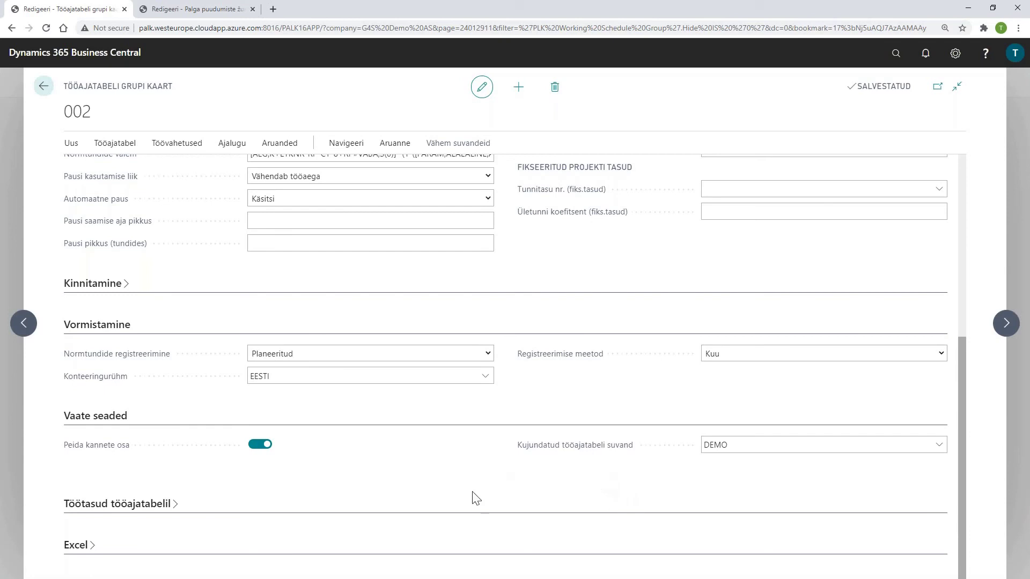
{"action": "left_click", "coordinate": [44, 86]}
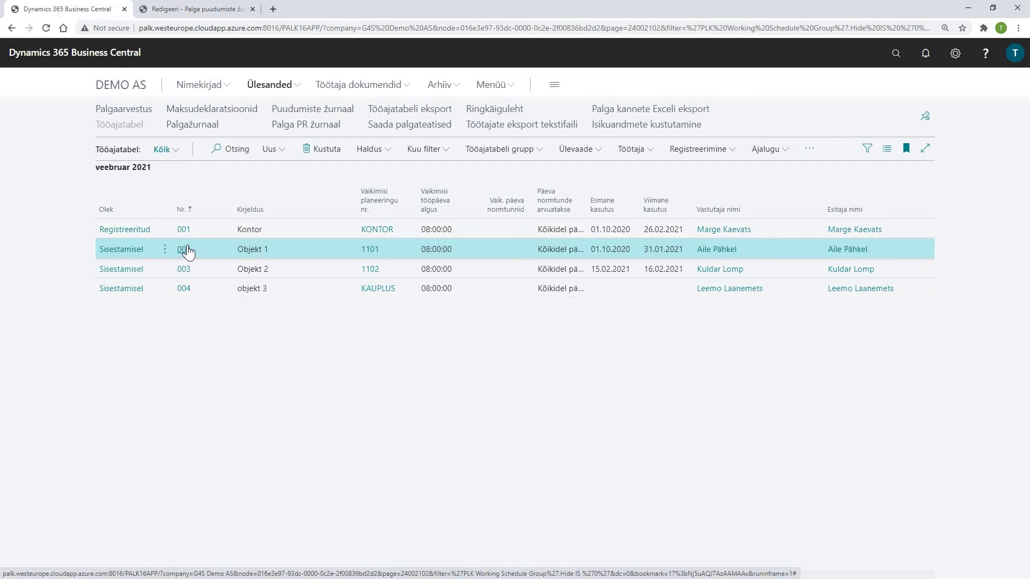
Open the February 2021 timesheet of group 002 (Objekt 1) and calculate the plan for all employees
{"action": "left_click", "coordinate": [186, 250]}
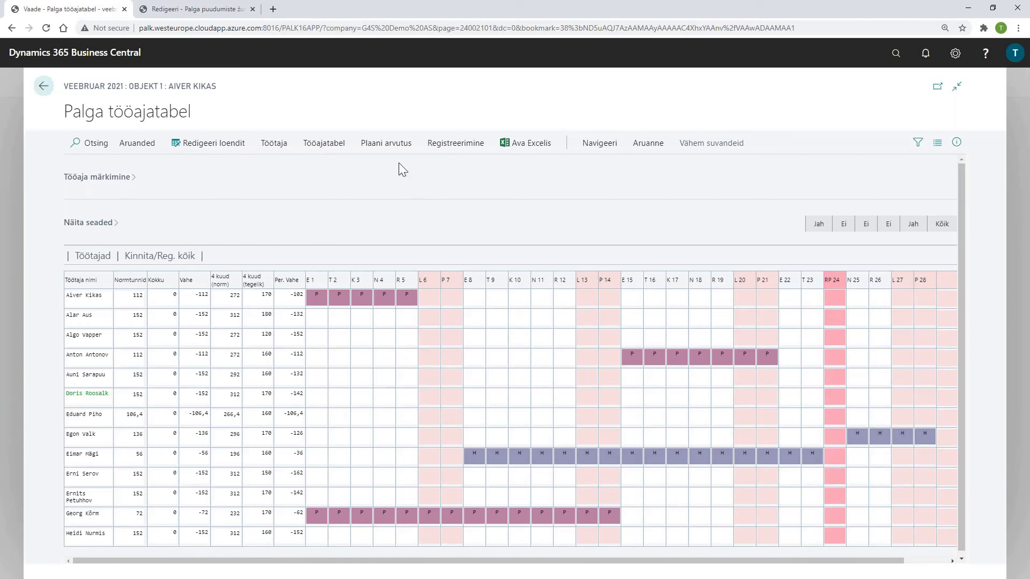
{"action": "left_click", "coordinate": [393, 151]}
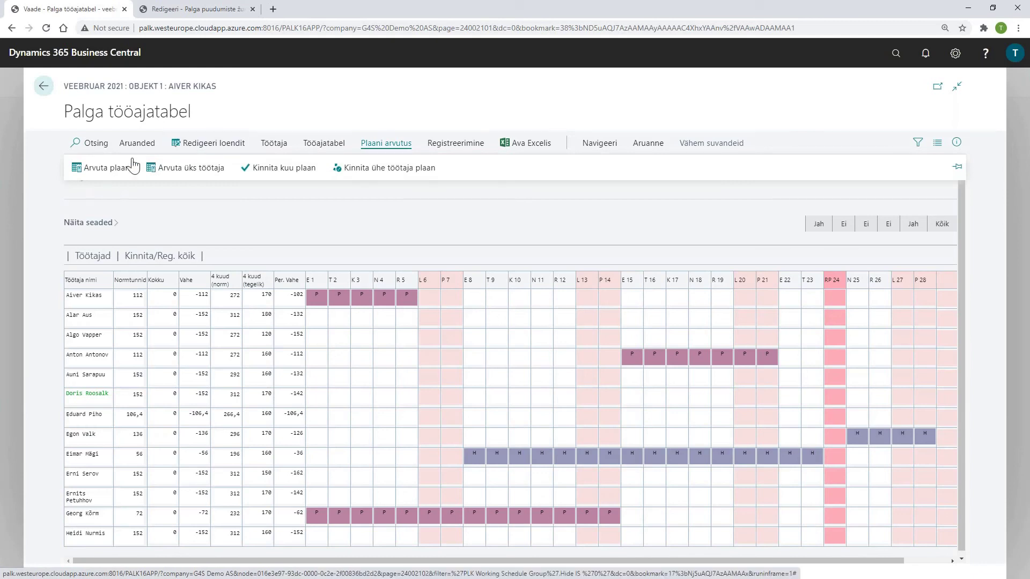
{"action": "left_click", "coordinate": [107, 168]}
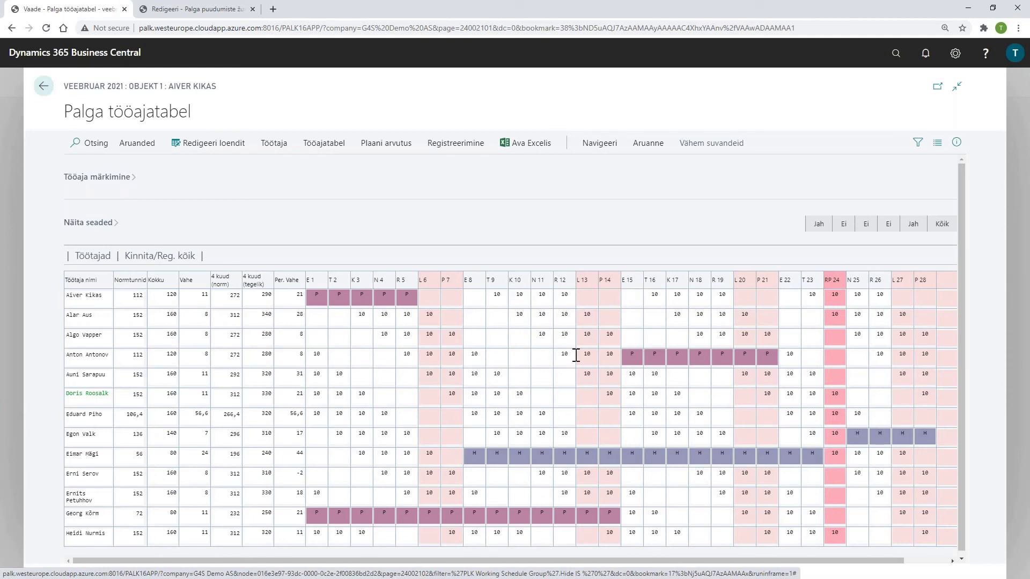
Turn on the display of shifts (Vahetused) in the timesheet and collapse the display settings
{"action": "scroll", "coordinate": [569, 374], "scroll_direction": "down", "scroll_amount": 1}
{"action": "scroll", "coordinate": [569, 374], "scroll_direction": "up", "scroll_amount": 1}
{"action": "left_click", "coordinate": [100, 224]}
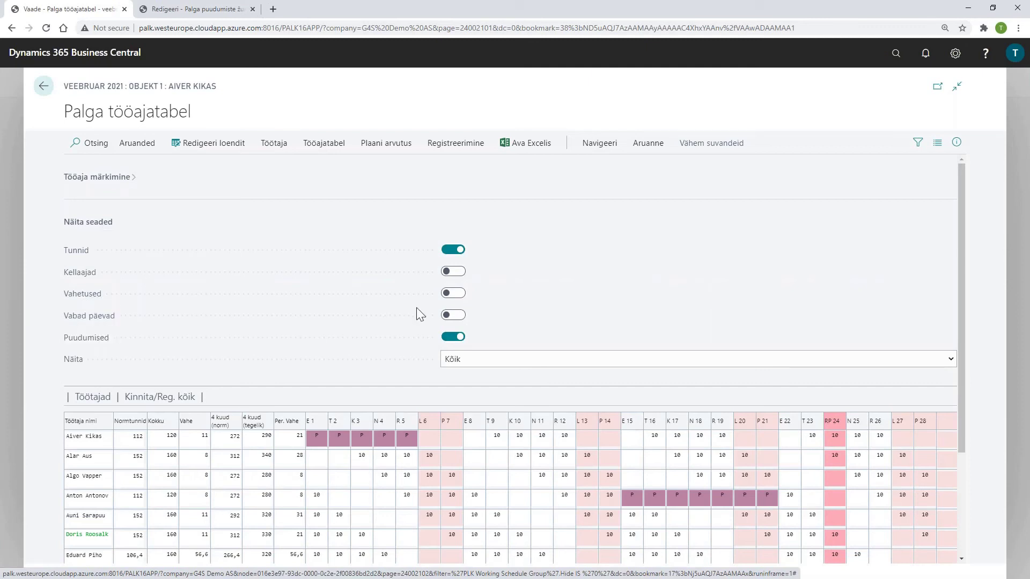
{"action": "left_click", "coordinate": [455, 294]}
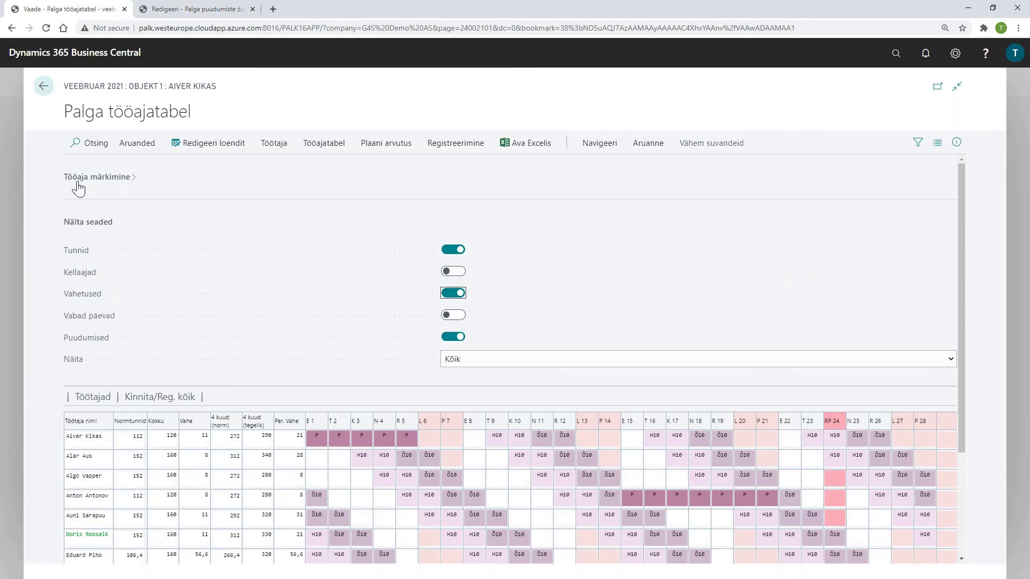
{"action": "left_click", "coordinate": [89, 215]}
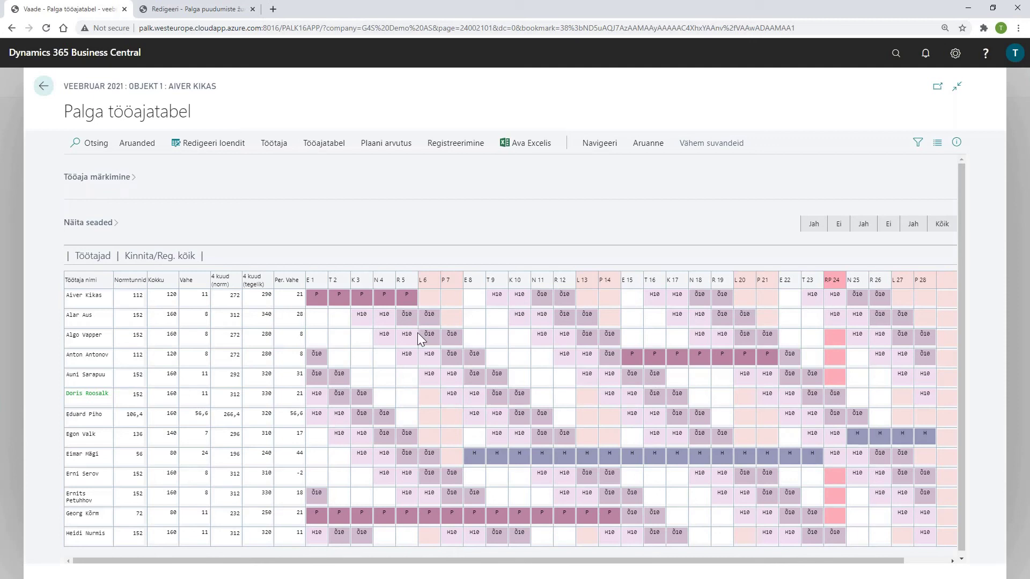
Switch the timesheet display from shifts (Vahetused) to clock times (Kellaajad) and collapse the display settings
{"action": "left_click", "coordinate": [105, 225]}
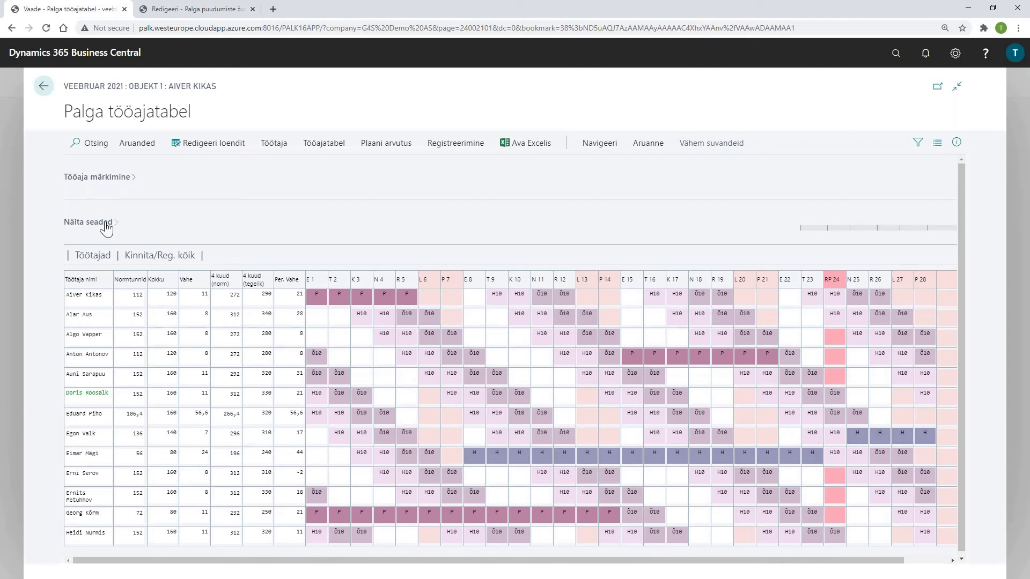
{"action": "left_click", "coordinate": [454, 294]}
{"action": "left_click", "coordinate": [456, 273]}
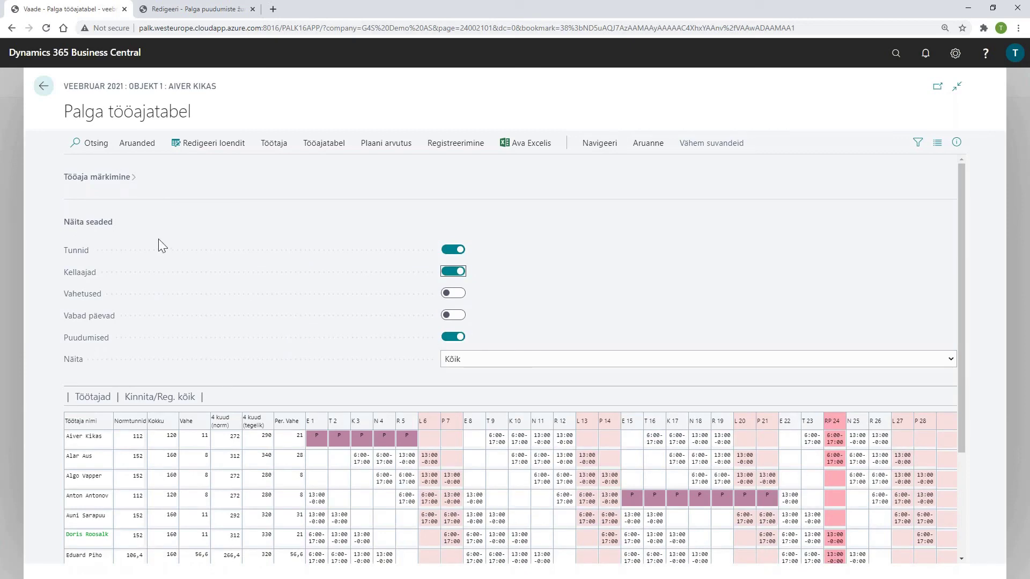
{"action": "left_click", "coordinate": [95, 220]}
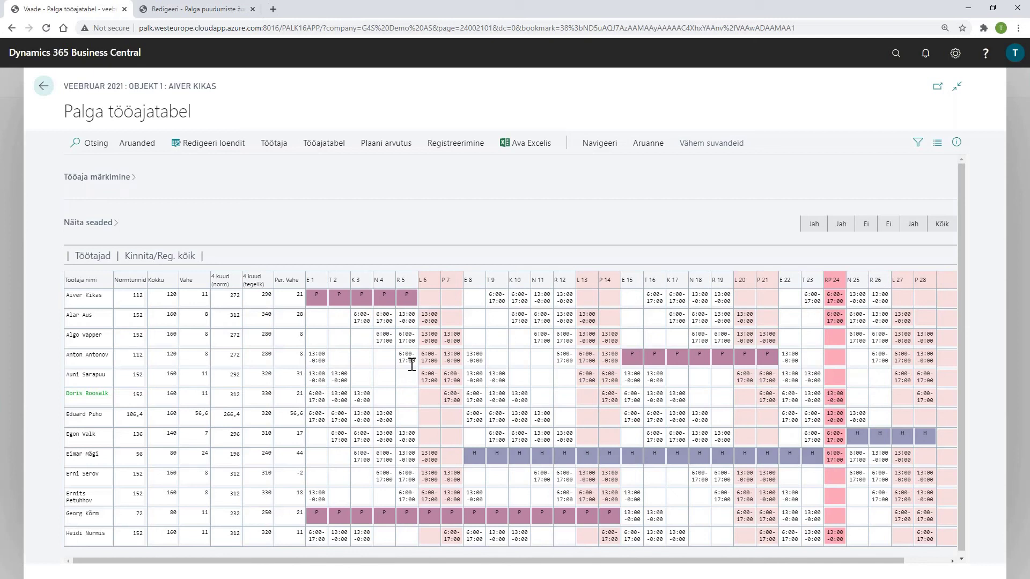
Turn on Vahetused alongside Kellaajad in the display settings and collapse them to view the grid
{"action": "left_click", "coordinate": [70, 225]}
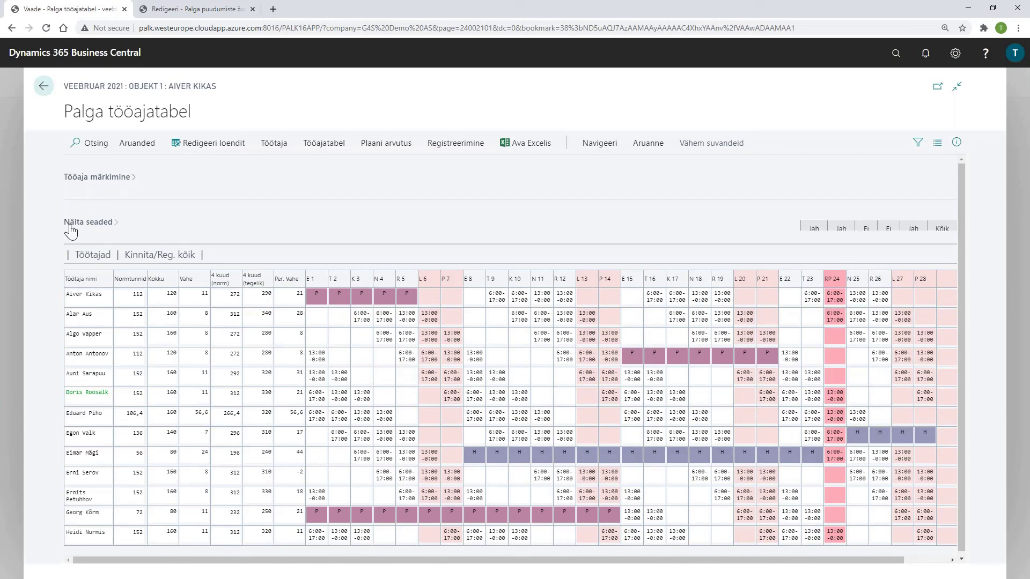
{"action": "left_click", "coordinate": [455, 296]}
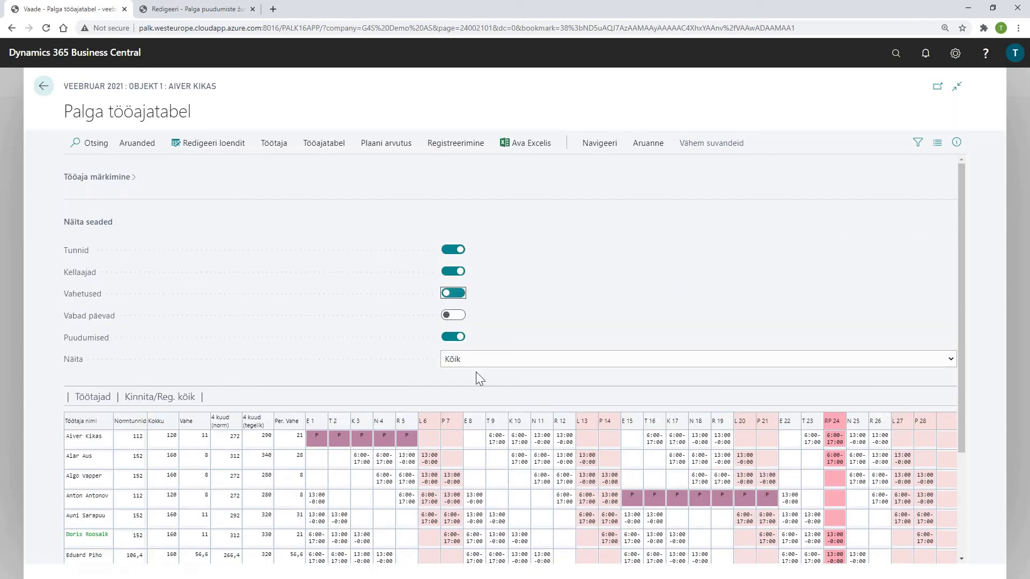
{"action": "left_click", "coordinate": [101, 222]}
Remove the H10 shift on Wednesday, 3 February from the second employee in the timesheet
{"action": "left_click", "coordinate": [361, 376]}
{"action": "key", "text": "Up"}
{"action": "key", "text": "Up"}
{"action": "key", "text": "Up"}
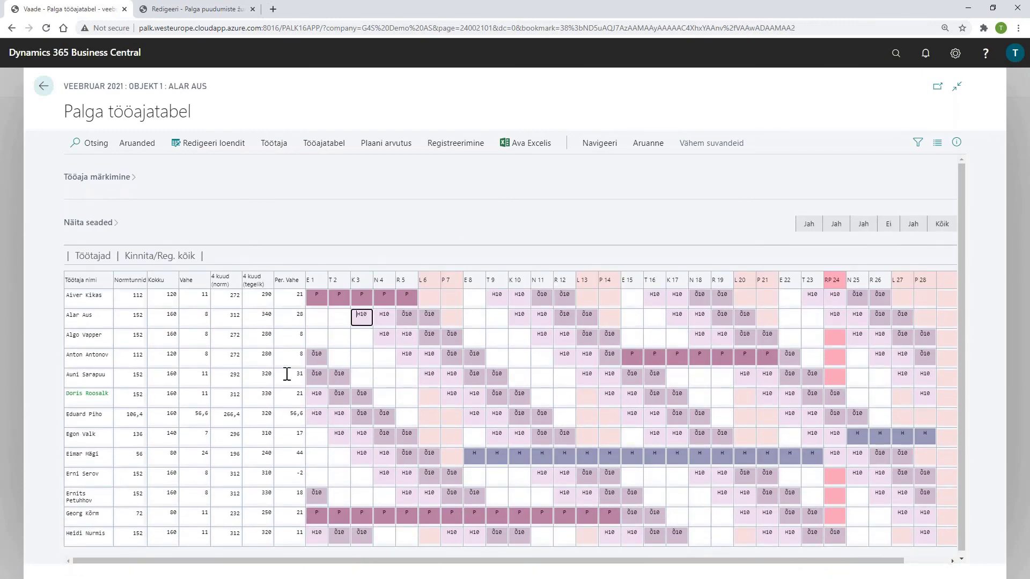
{"action": "key", "text": "F2"}
{"action": "key", "text": "Home"}
{"action": "key", "text": "Delete"}
{"action": "key", "text": "Tab"}
{"action": "key", "text": "F2"}
{"action": "key", "text": "Home"}
Assign the H10 shift on Wednesday, 3 February to the fifth employee in the timesheet
{"action": "left_click", "coordinate": [359, 381]}
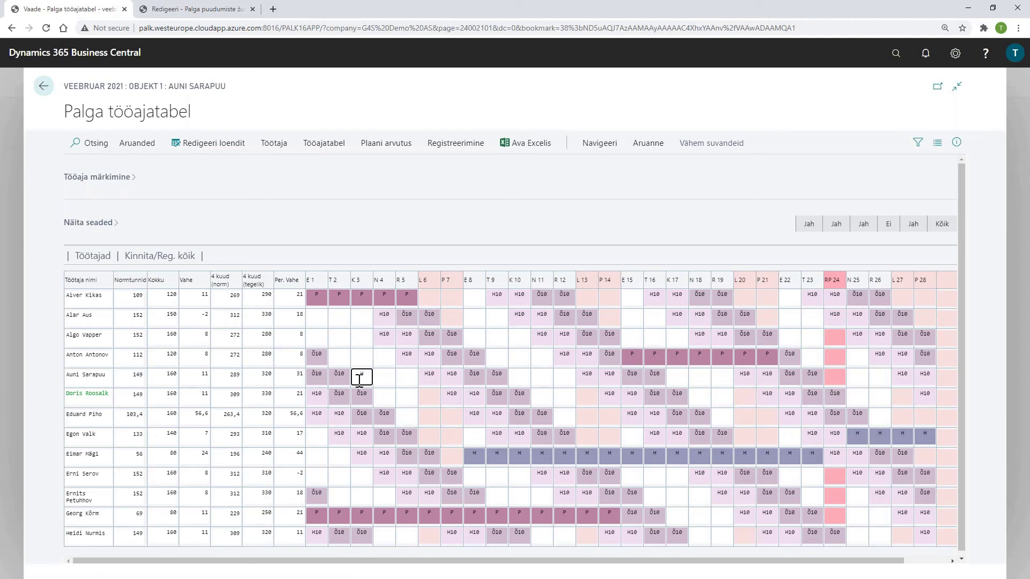
{"action": "type", "text": "H10"}
{"action": "key", "text": "Tab"}
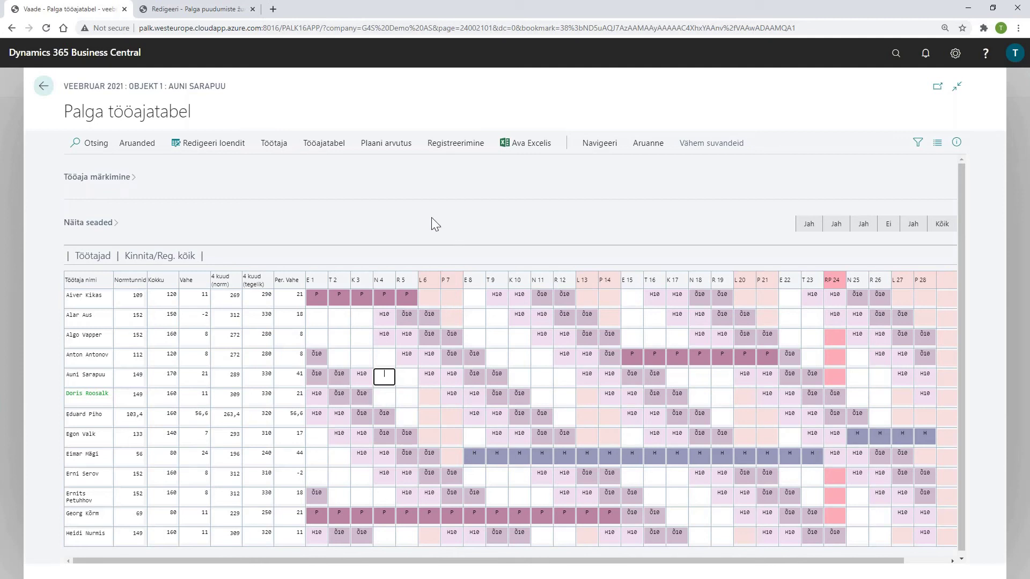
Confirm the whole month's plan (Kinnita kuu plaan) for the Objekt 1 timesheet
{"action": "left_click", "coordinate": [386, 145]}
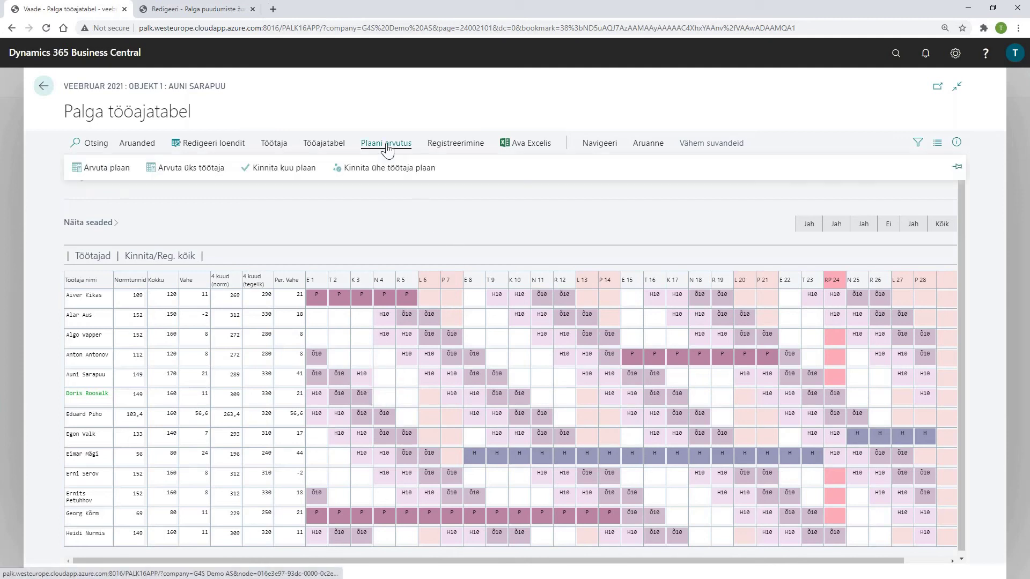
{"action": "left_click", "coordinate": [304, 168]}
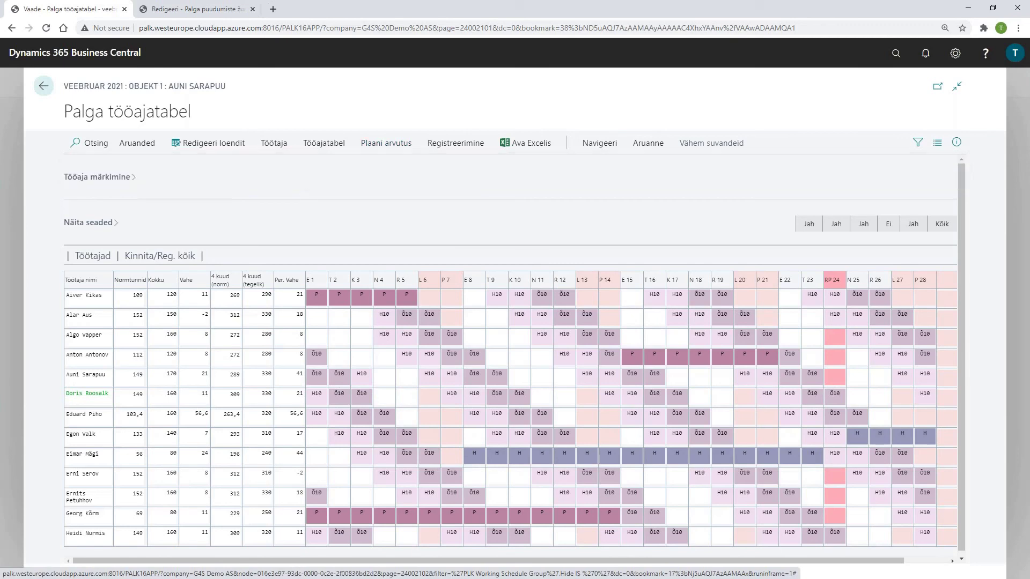
{"action": "left_click", "coordinate": [573, 347]}
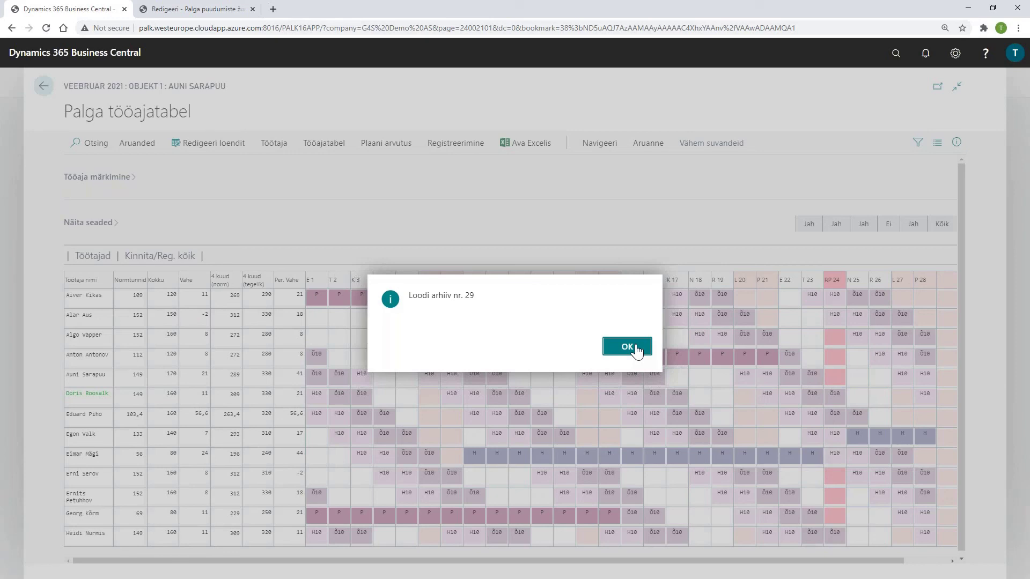
{"action": "left_click", "coordinate": [626, 346]}
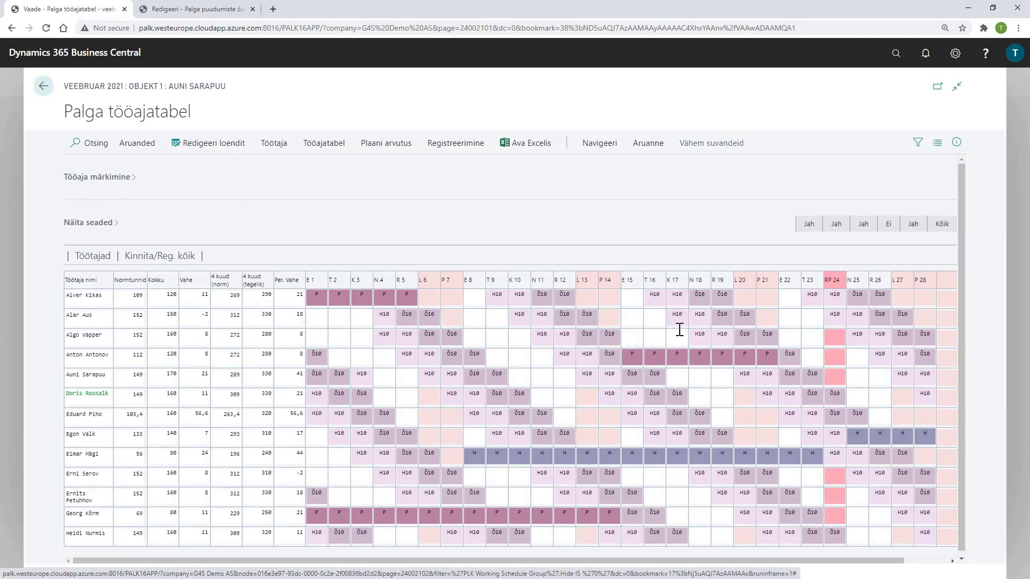
Open the list of archived timesheets for the Objekt 1 group from its timesheet
{"action": "left_click", "coordinate": [605, 144]}
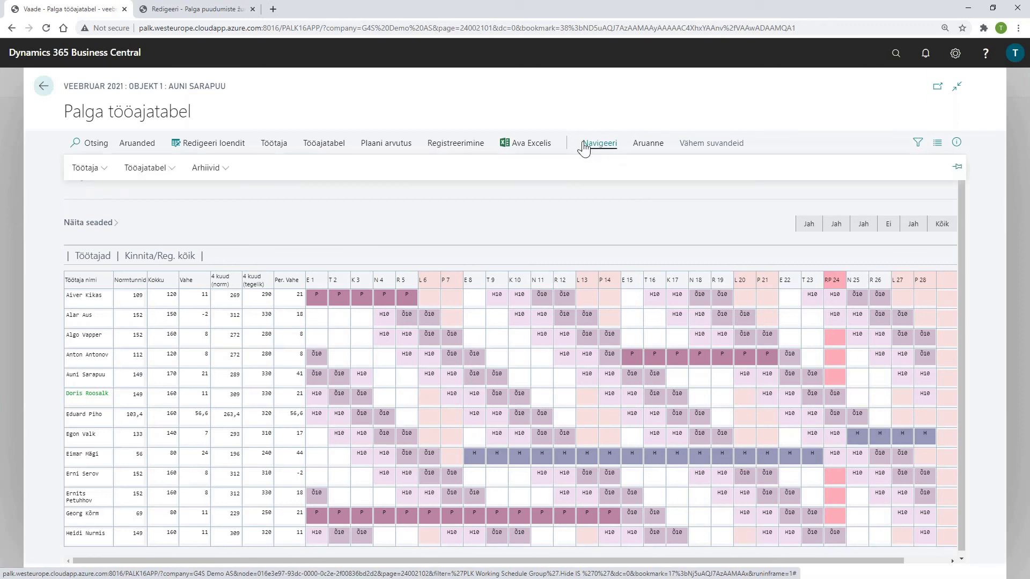
{"action": "left_click", "coordinate": [227, 174]}
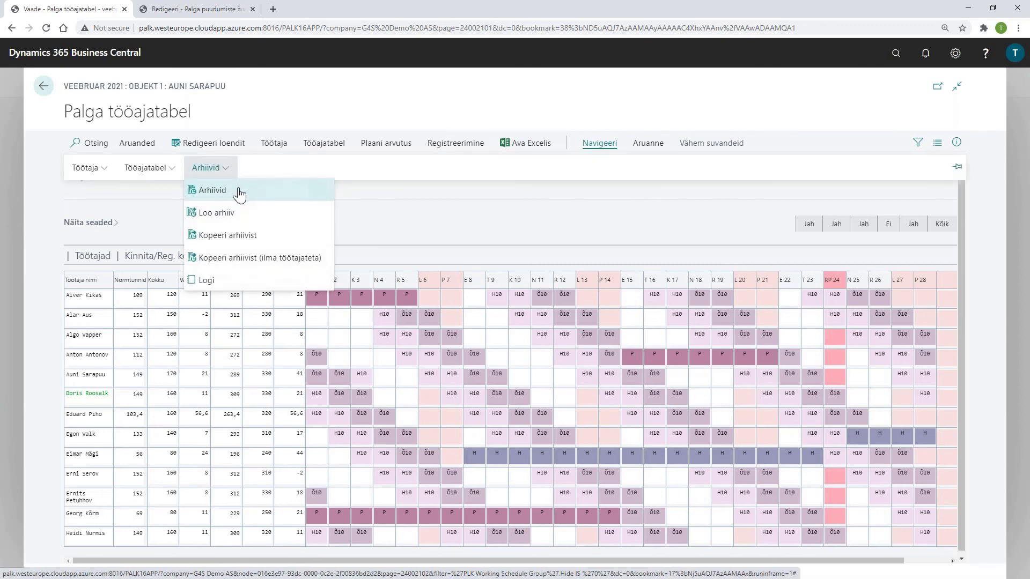
{"action": "left_click", "coordinate": [239, 193]}
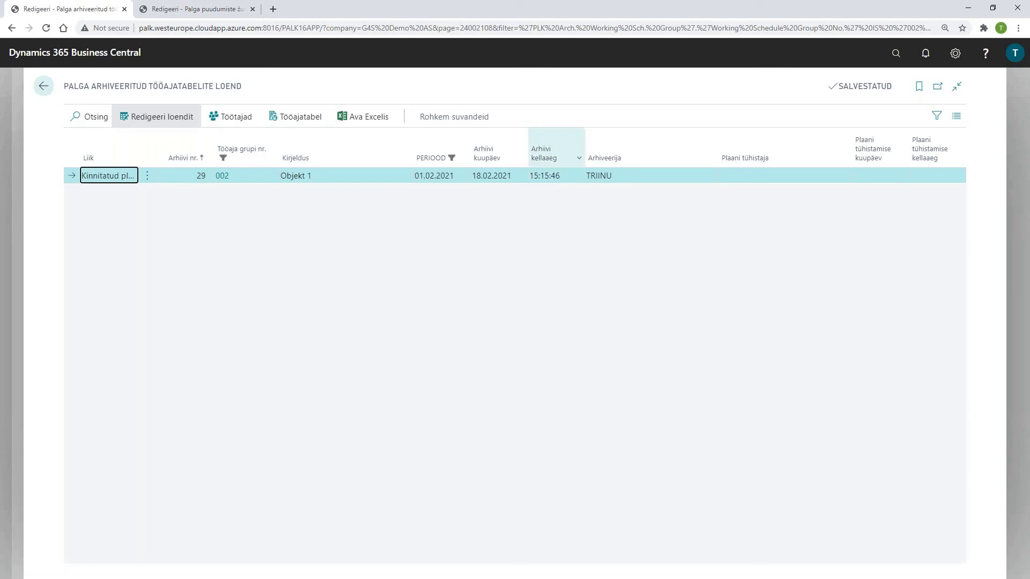
Return from the archive list to the Objekt 1 timesheet and turn off Vahetused in its display settings (Näita seaded)
{"action": "left_click", "coordinate": [44, 91]}
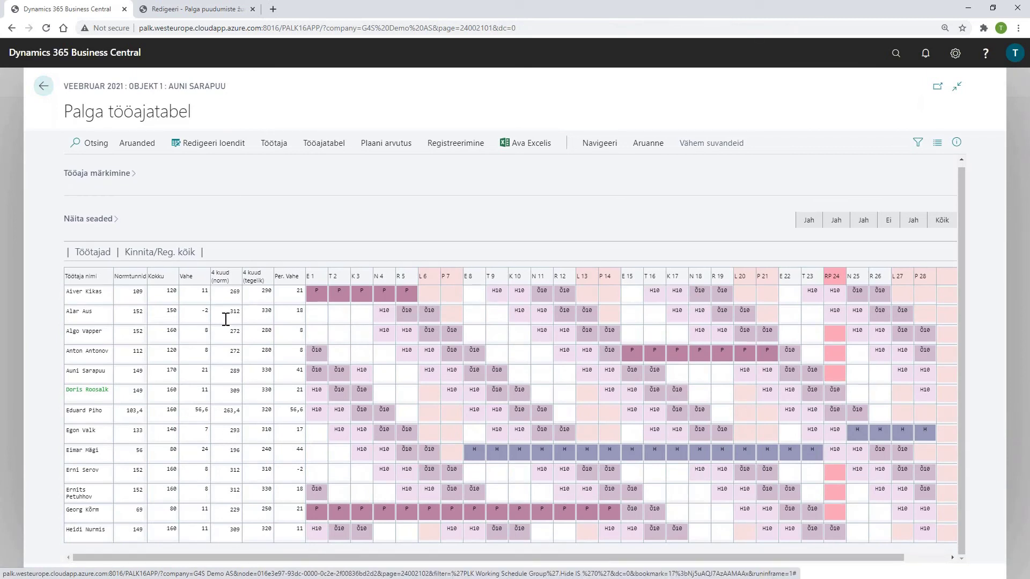
{"action": "left_click", "coordinate": [106, 224]}
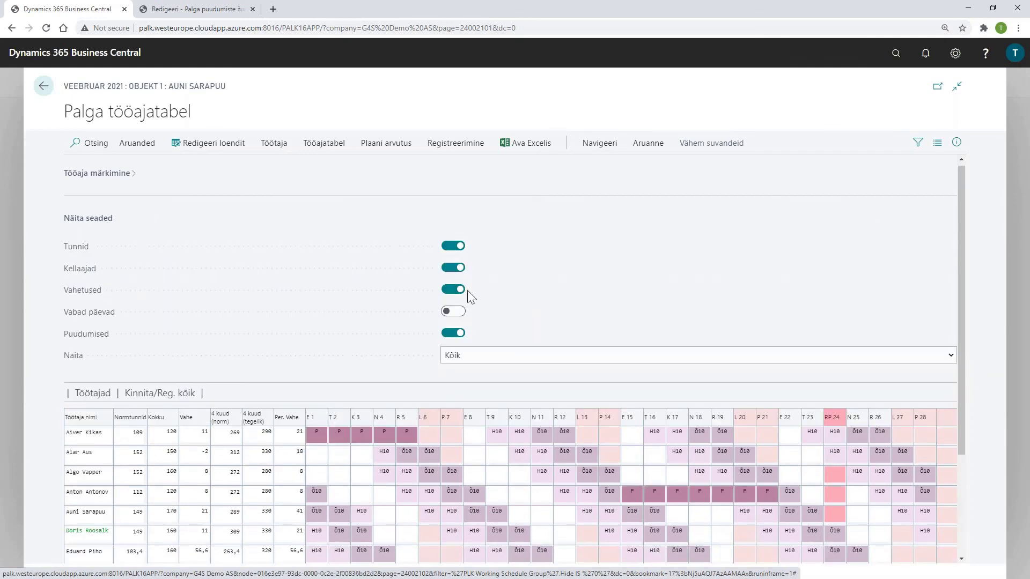
{"action": "left_click", "coordinate": [460, 290]}
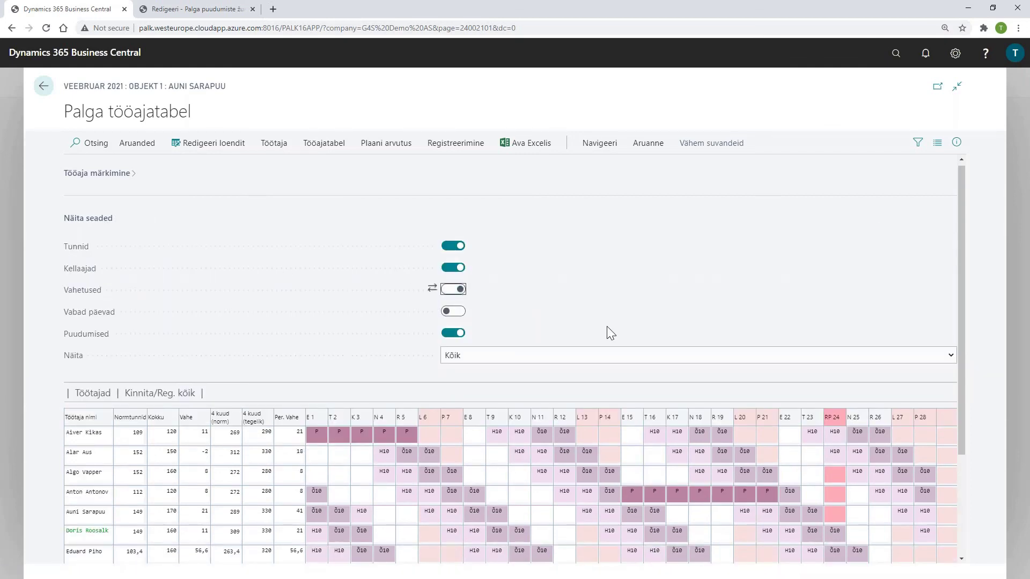
{"action": "scroll", "coordinate": [643, 358], "scroll_direction": "down", "scroll_amount": 2}
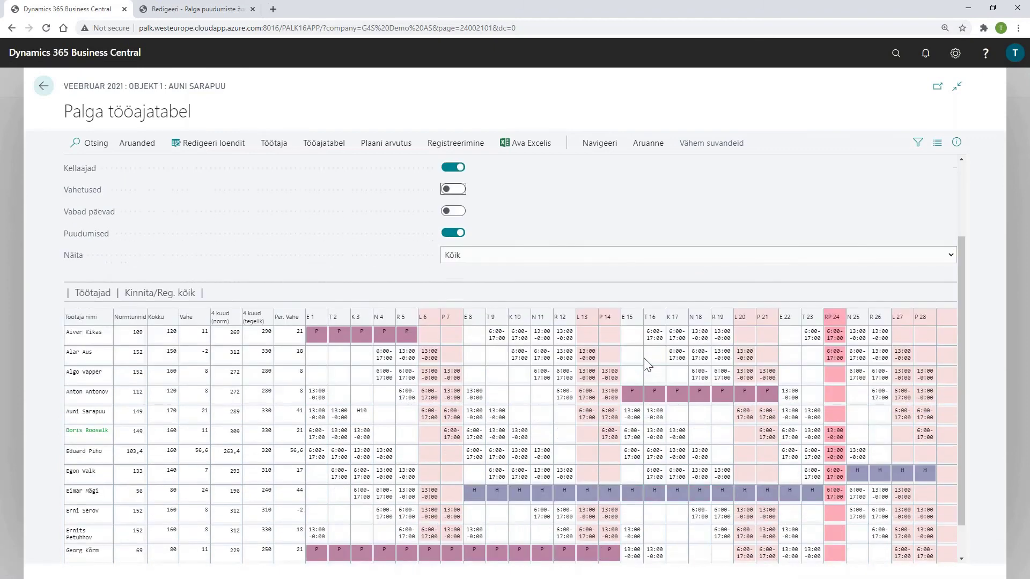
{"action": "scroll", "coordinate": [275, 277], "scroll_direction": "up", "scroll_amount": 2}
{"action": "left_click", "coordinate": [97, 223]}
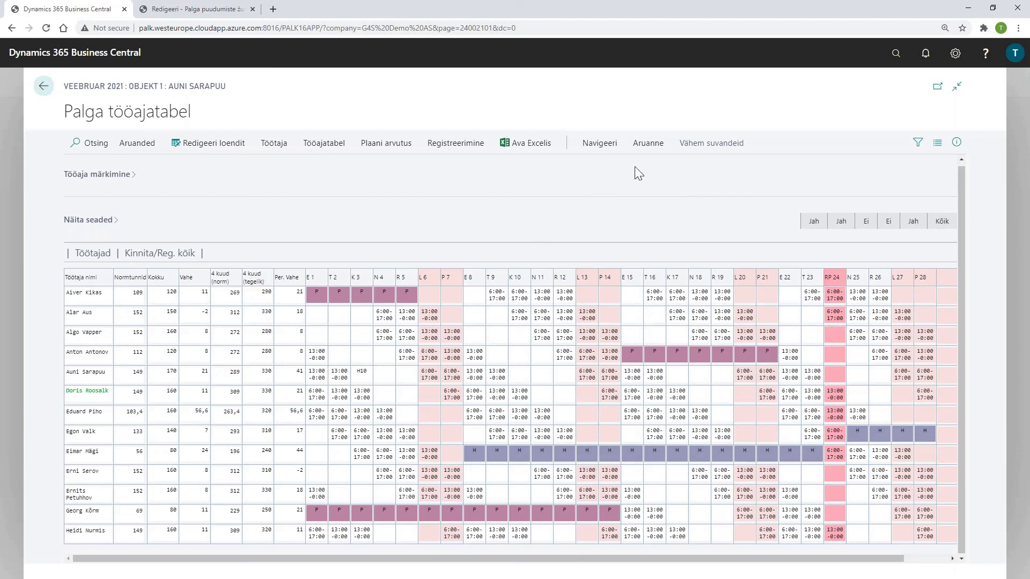
Preview the Minu tööajatabel report for Objekt 1, veebruar 2021, look through both pages and close the preview
{"action": "left_click", "coordinate": [648, 151]}
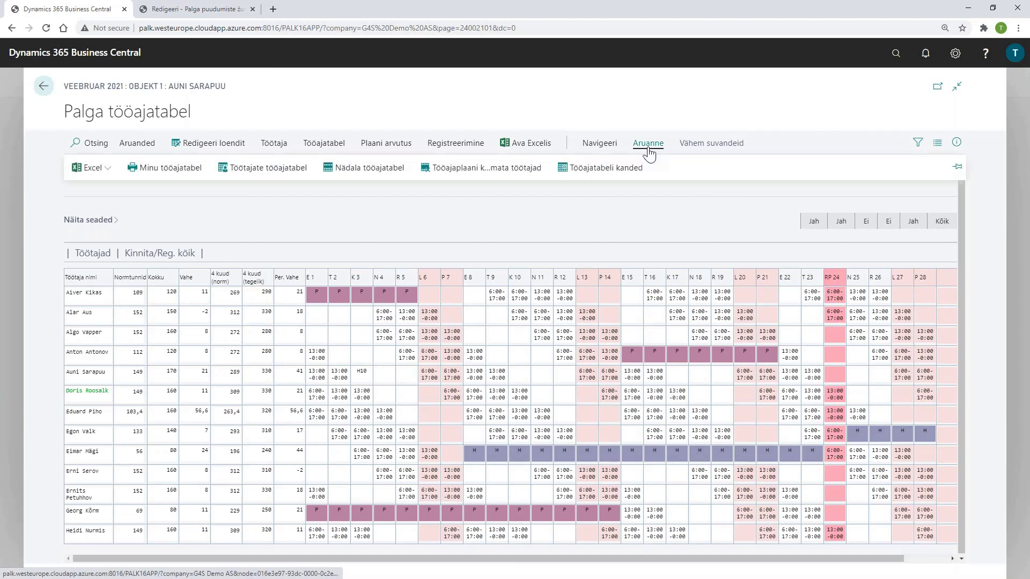
{"action": "left_click", "coordinate": [193, 173]}
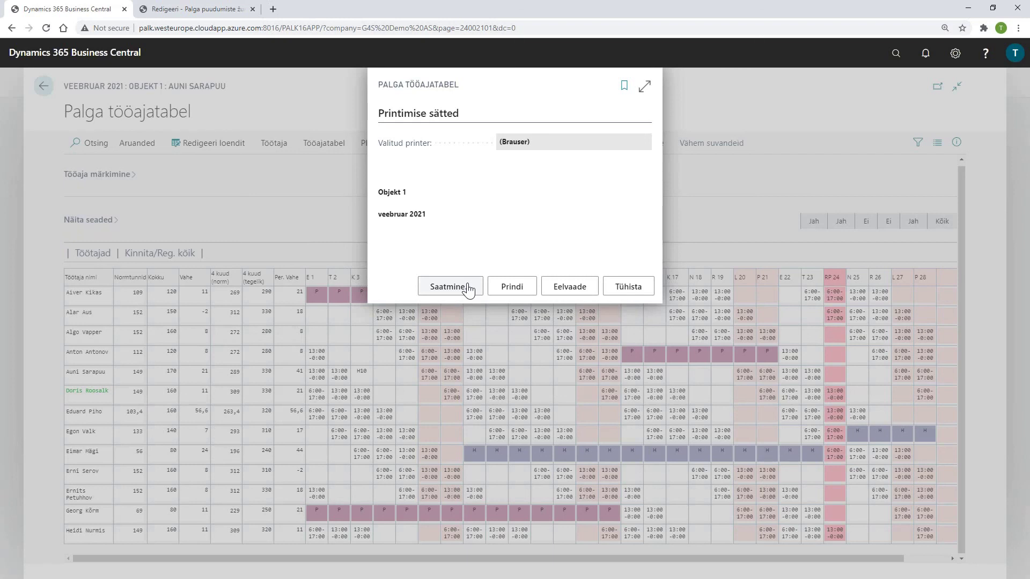
{"action": "left_click", "coordinate": [571, 289]}
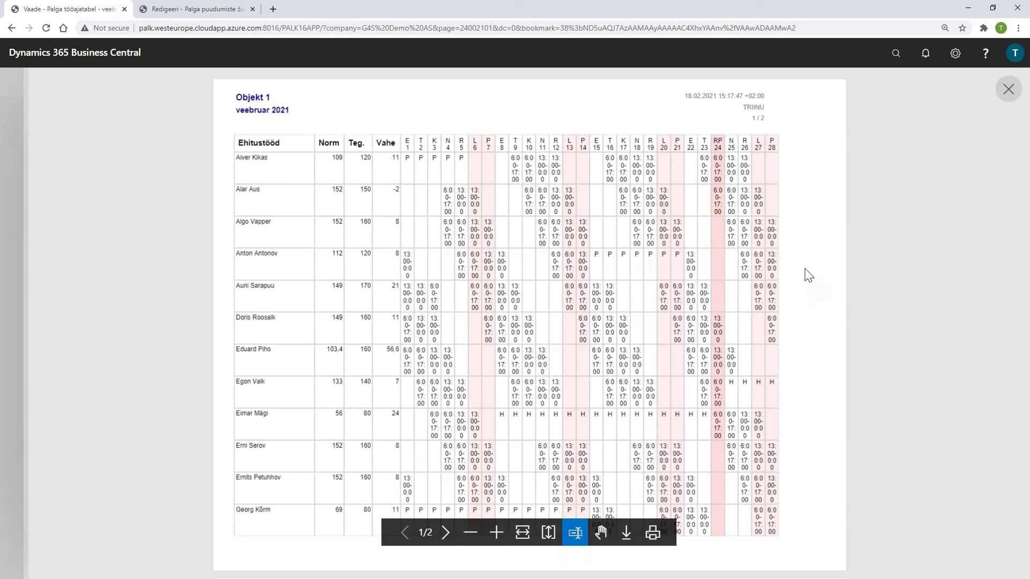
{"action": "scroll", "coordinate": [812, 320], "scroll_direction": "down", "scroll_amount": 1}
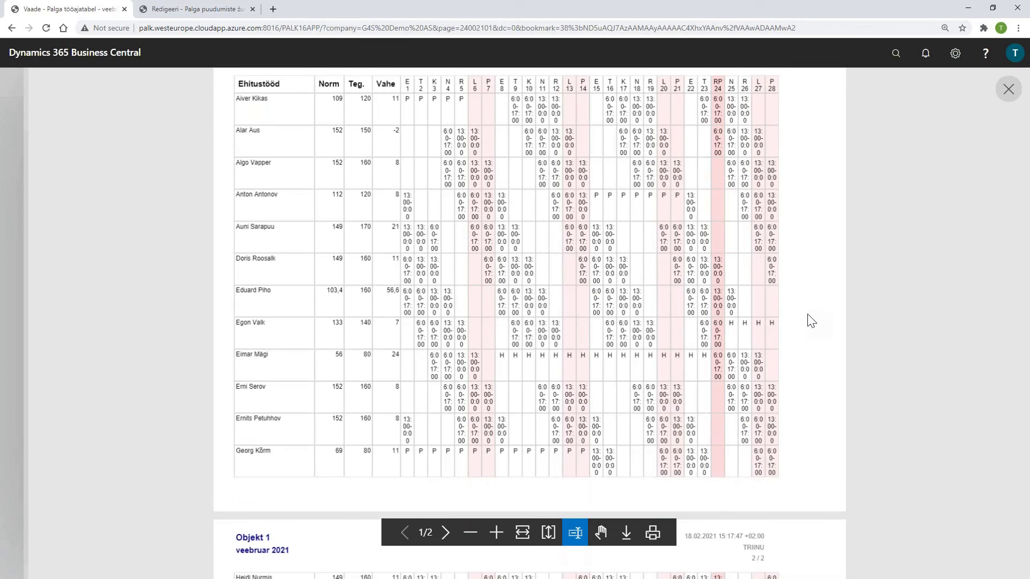
{"action": "scroll", "coordinate": [810, 321], "scroll_direction": "down", "scroll_amount": 5}
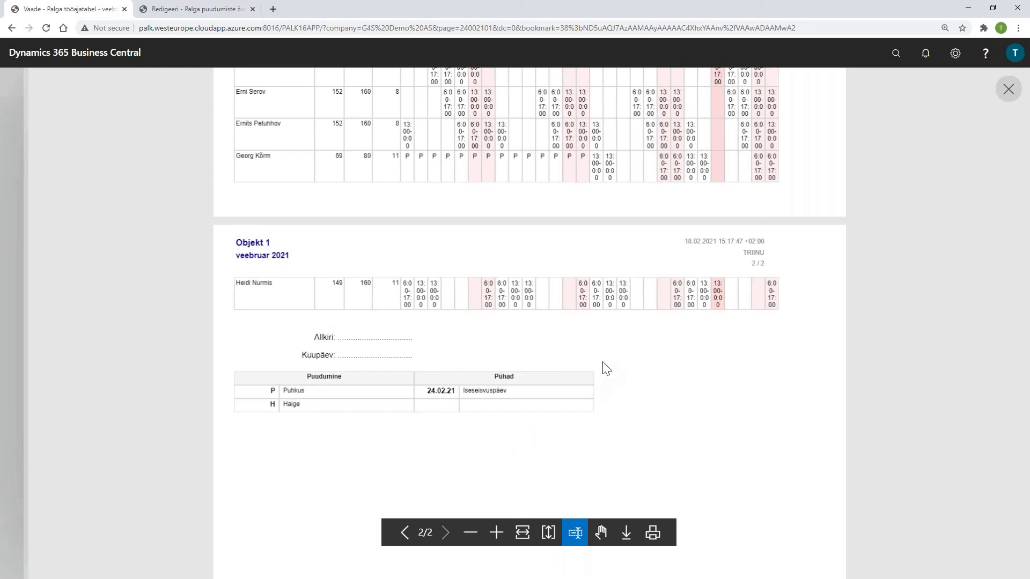
{"action": "scroll", "coordinate": [811, 301], "scroll_direction": "up", "scroll_amount": 5}
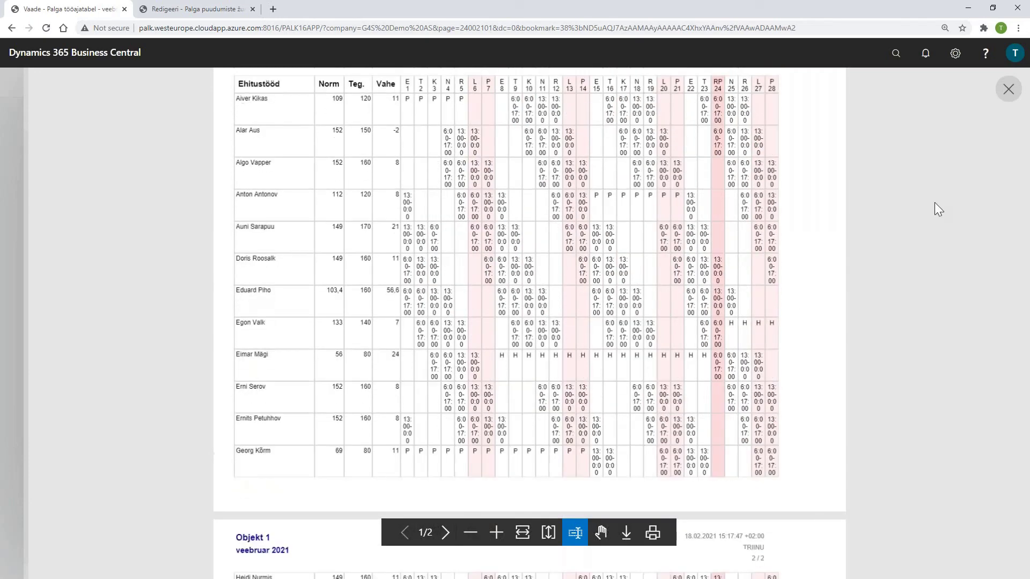
{"action": "scroll", "coordinate": [935, 202], "scroll_direction": "up", "scroll_amount": 1}
{"action": "left_click", "coordinate": [1010, 89]}
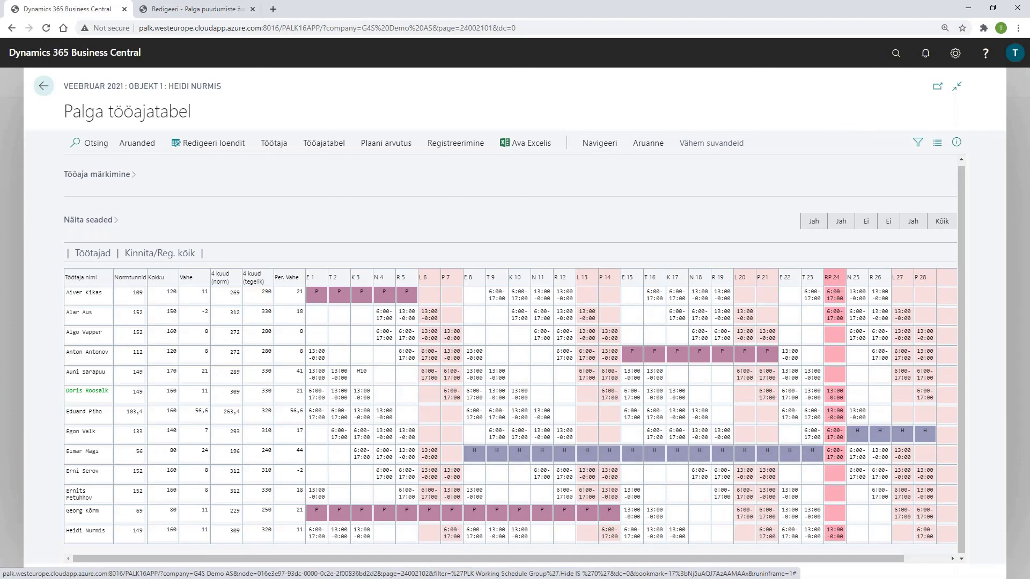
Export the Objekt 1 timesheet for veebruar 2021 as a Microsoft Exceli dokument
{"action": "left_click", "coordinate": [647, 146]}
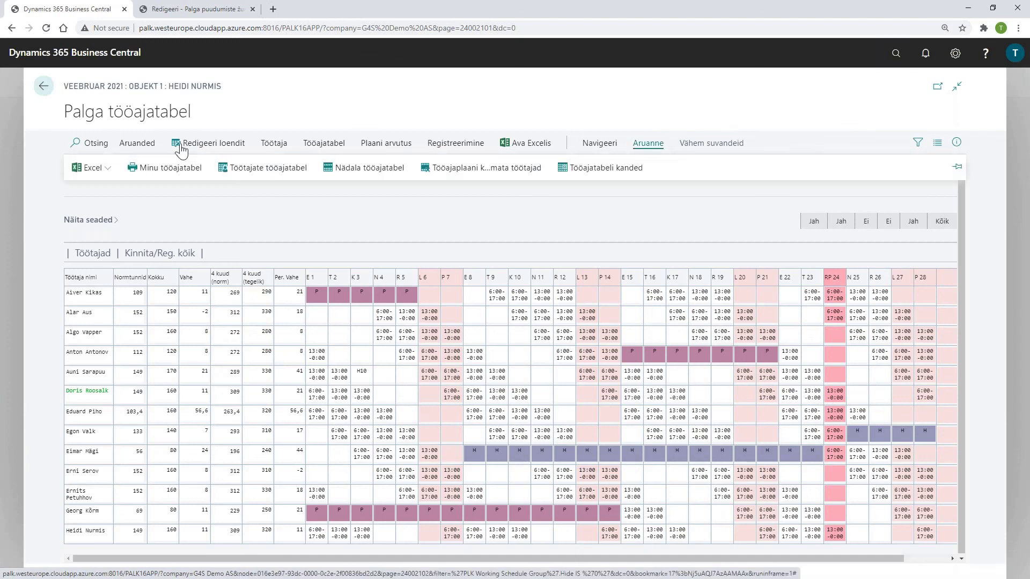
{"action": "left_click", "coordinate": [87, 171]}
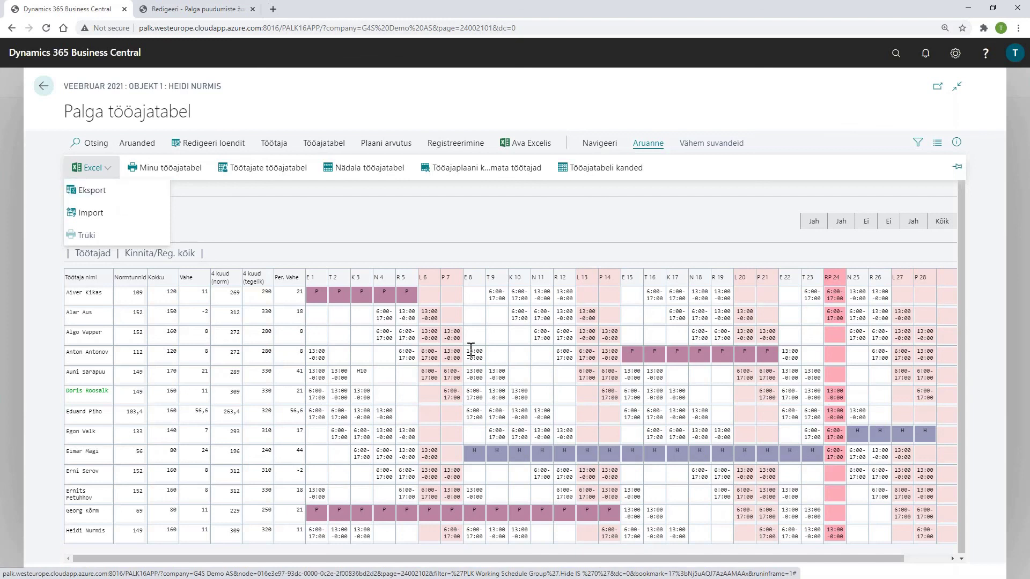
{"action": "left_click", "coordinate": [113, 196]}
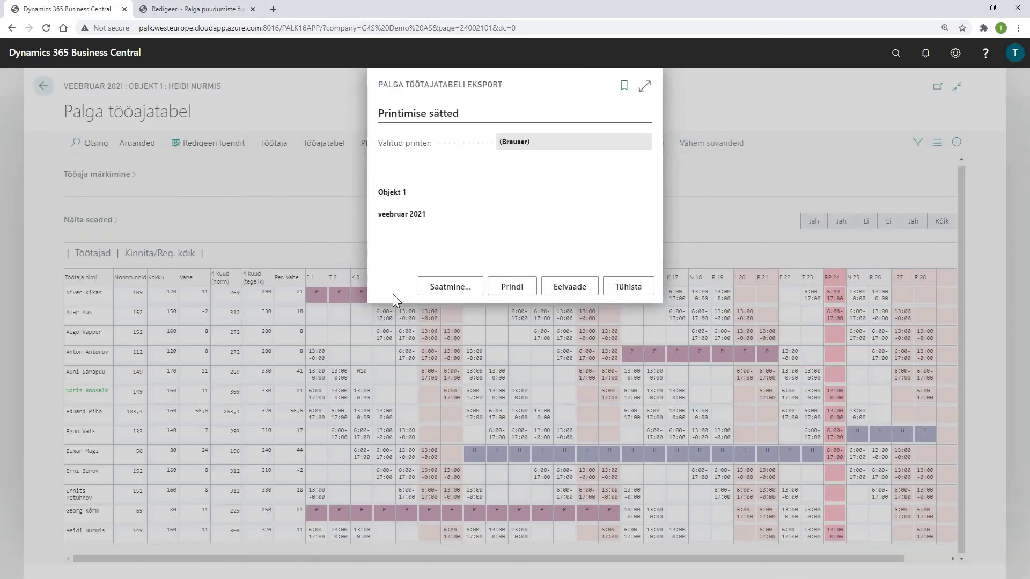
{"action": "left_click", "coordinate": [437, 288]}
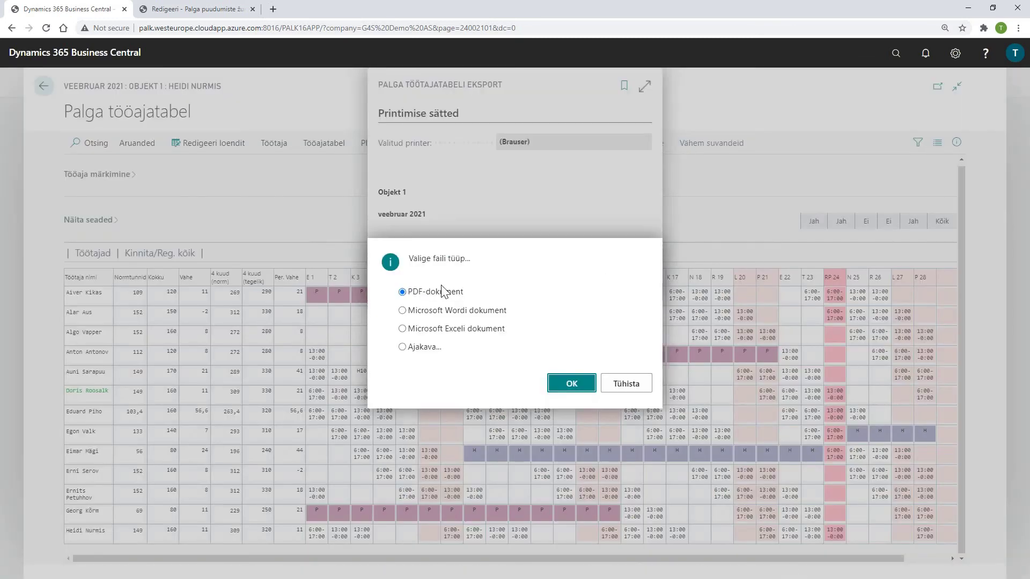
{"action": "left_click", "coordinate": [457, 332]}
{"action": "left_click", "coordinate": [579, 382]}
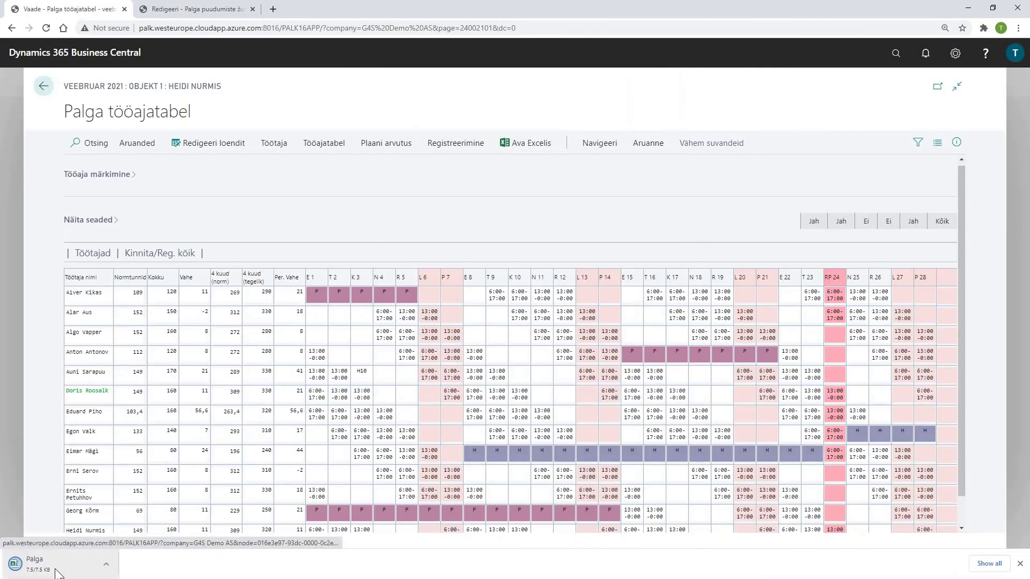
Open the exported timesheet in Excel, enable editing, examine the daily plan cells in rows 4 and 5, and close the workbook
{"action": "left_click", "coordinate": [37, 563]}
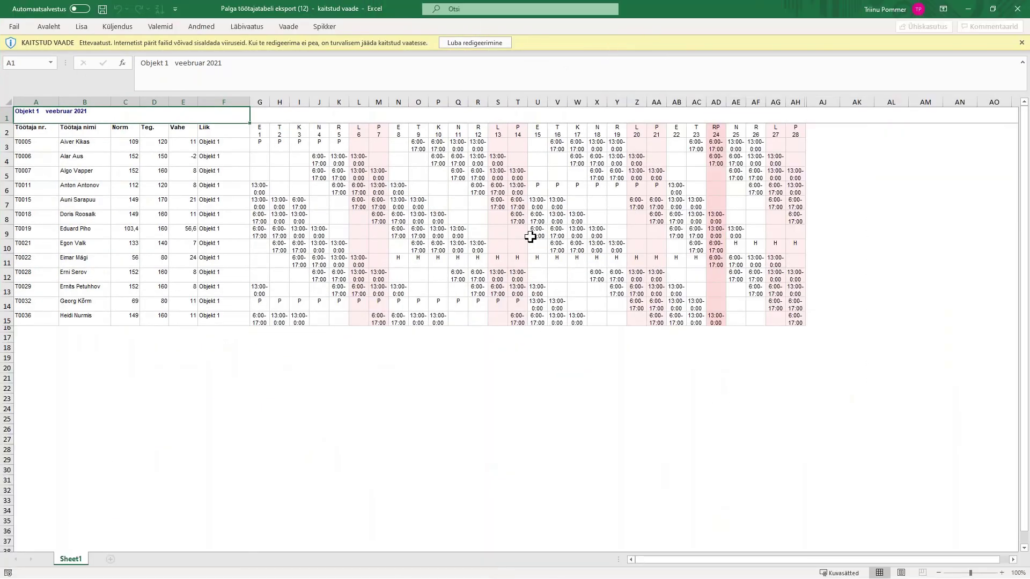
{"action": "left_click", "coordinate": [472, 44]}
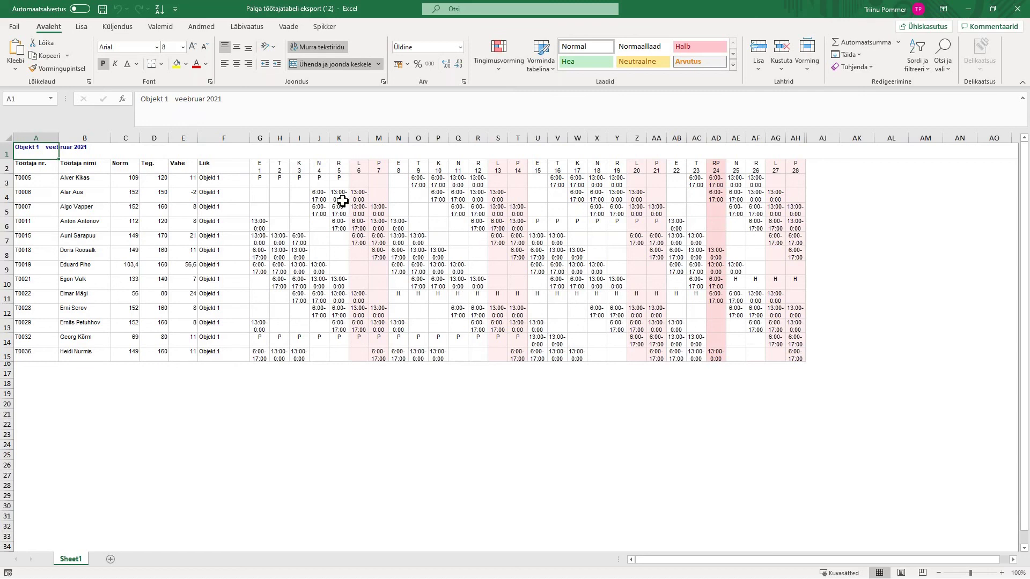
{"action": "left_click_drag", "start_coordinate": [259, 195], "coordinate": [421, 195]}
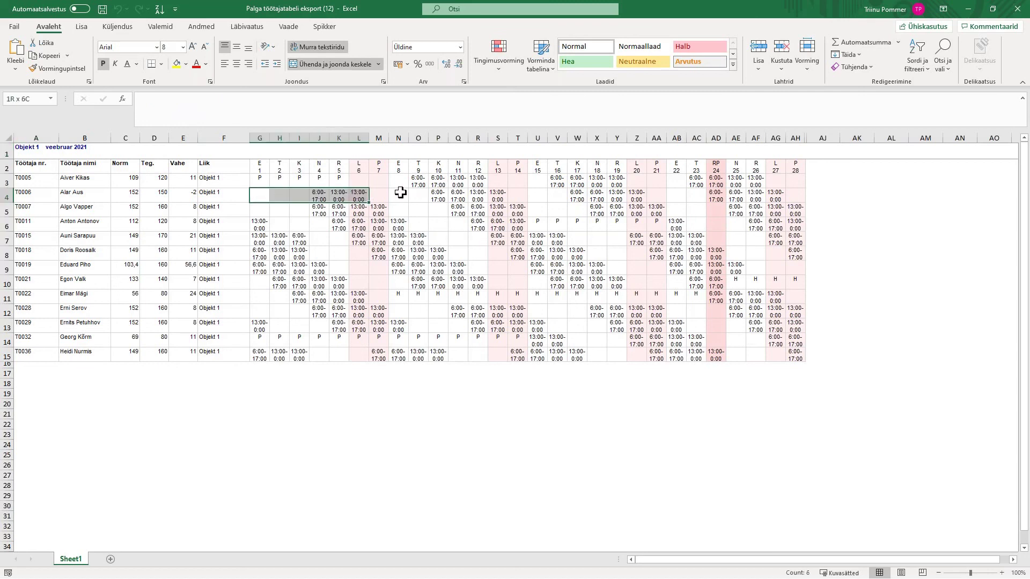
{"action": "left_click", "coordinate": [257, 194]}
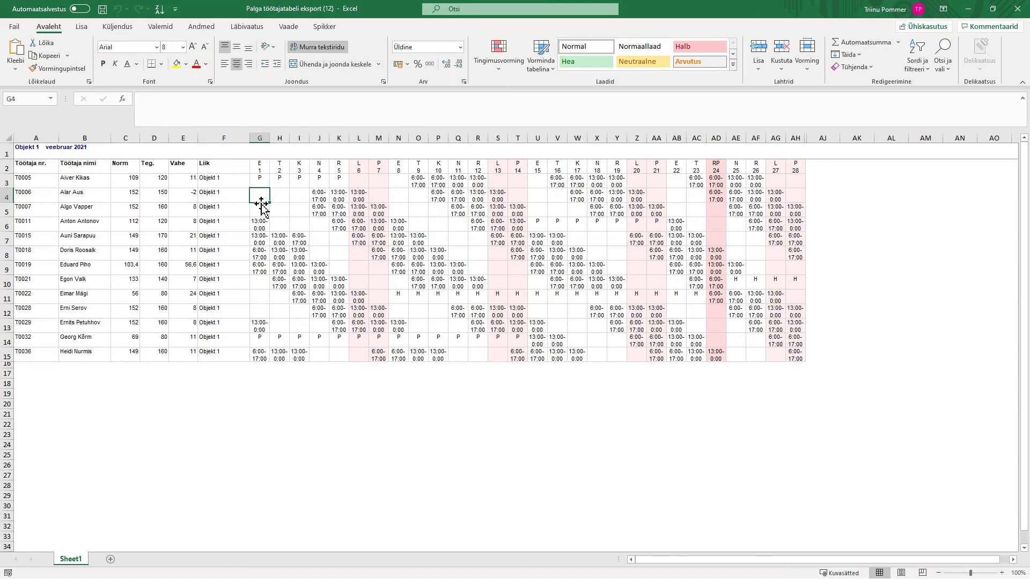
{"action": "left_click", "coordinate": [261, 209]}
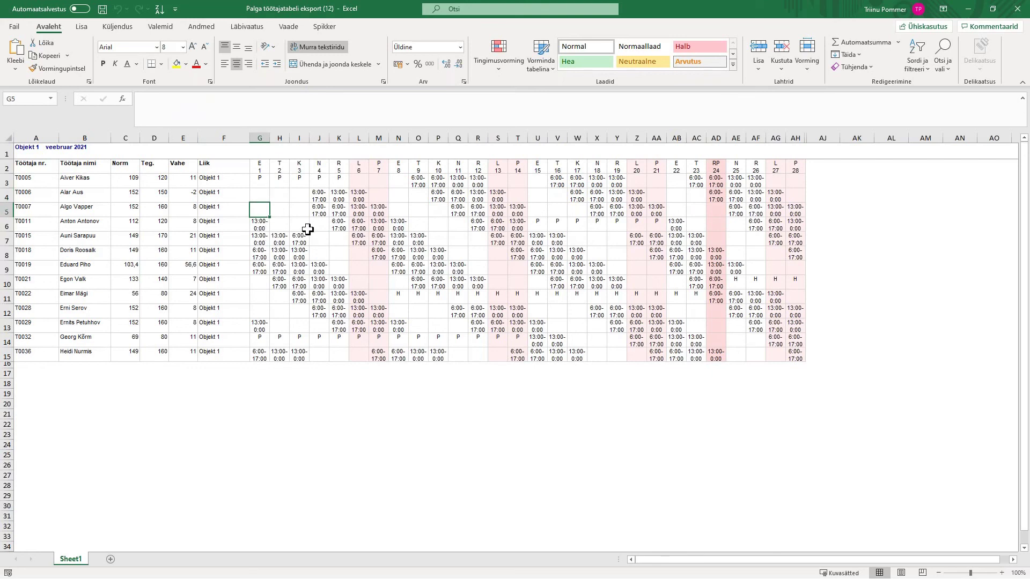
{"action": "left_click", "coordinate": [263, 194]}
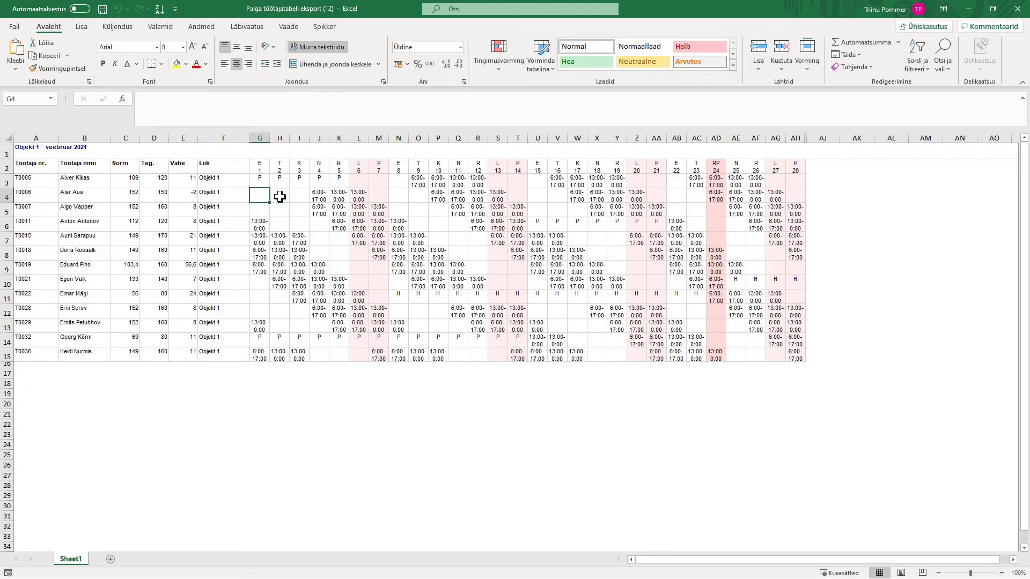
{"action": "left_click", "coordinate": [275, 196]}
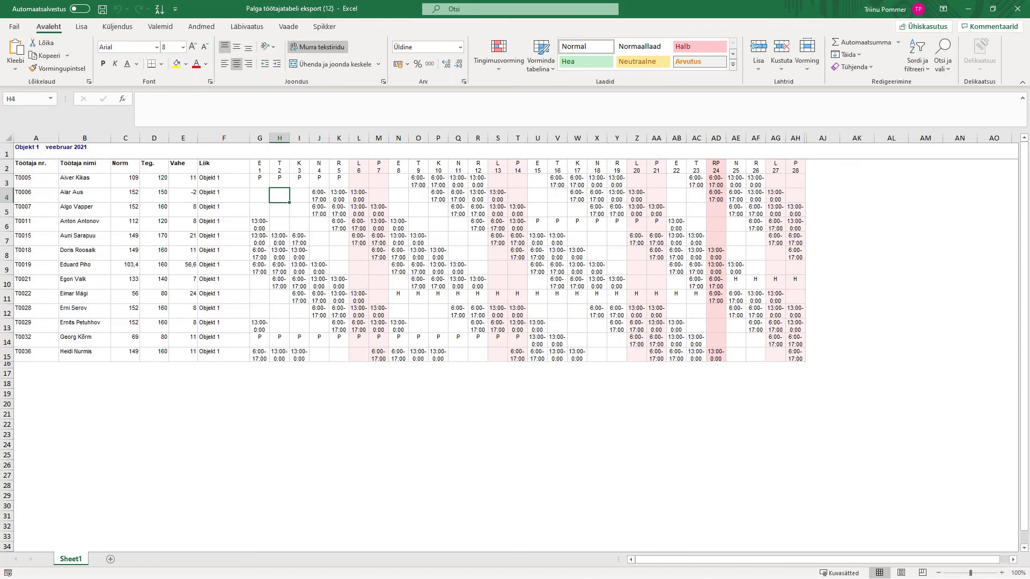
{"action": "left_click", "coordinate": [1018, 12]}
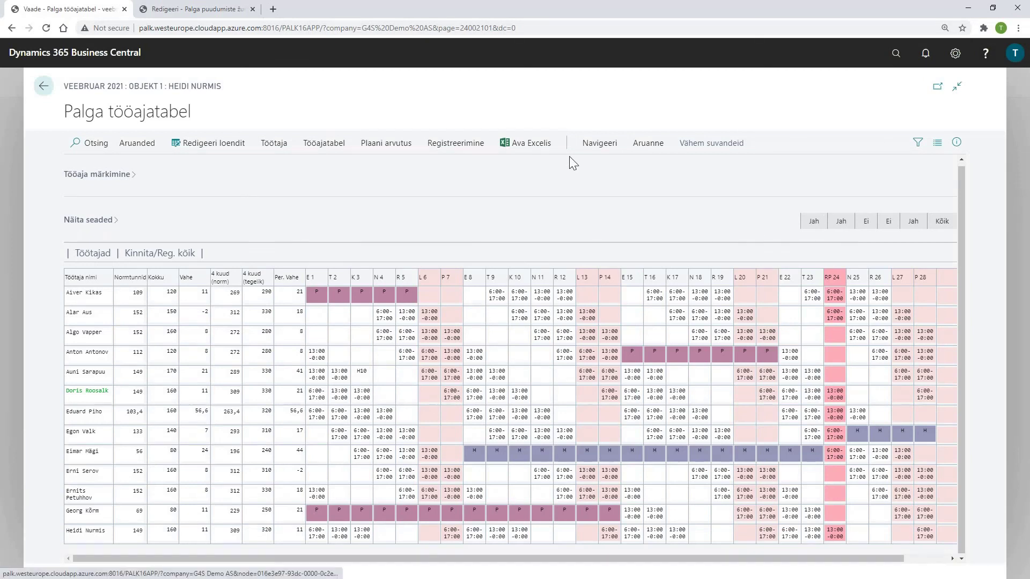
{"action": "left_click", "coordinate": [649, 143]}
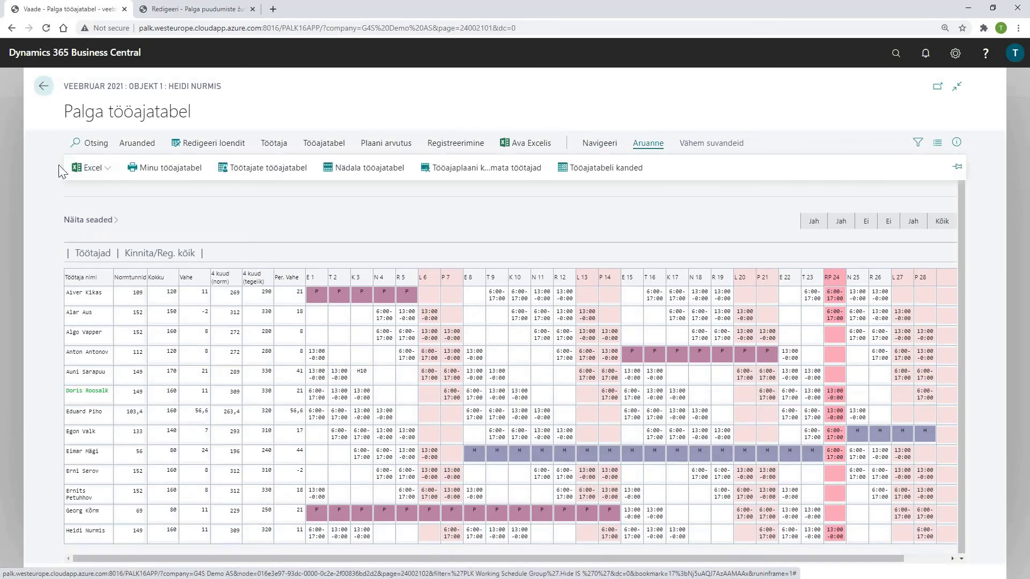
{"action": "left_click", "coordinate": [88, 167]}
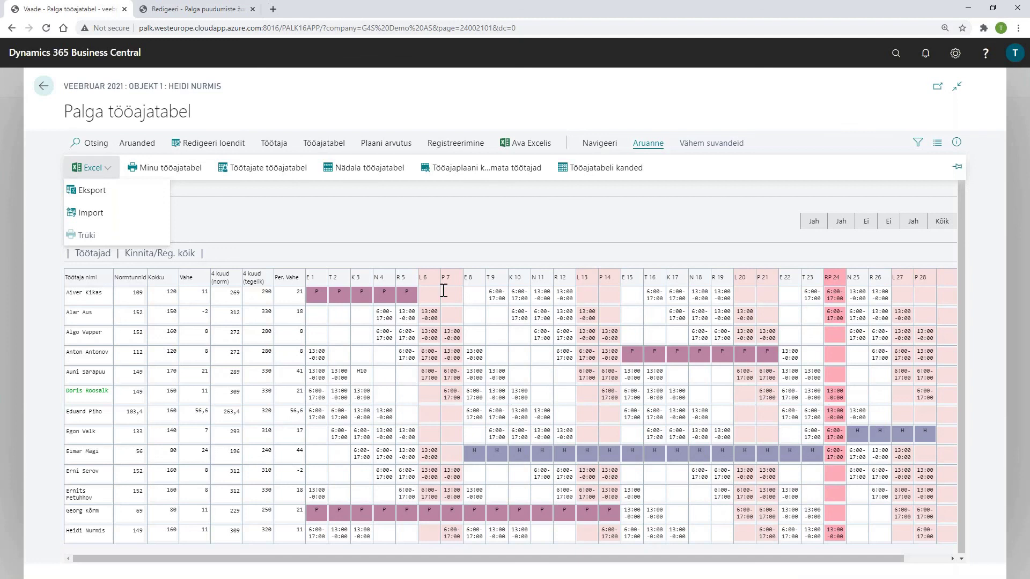
{"action": "left_click", "coordinate": [380, 217]}
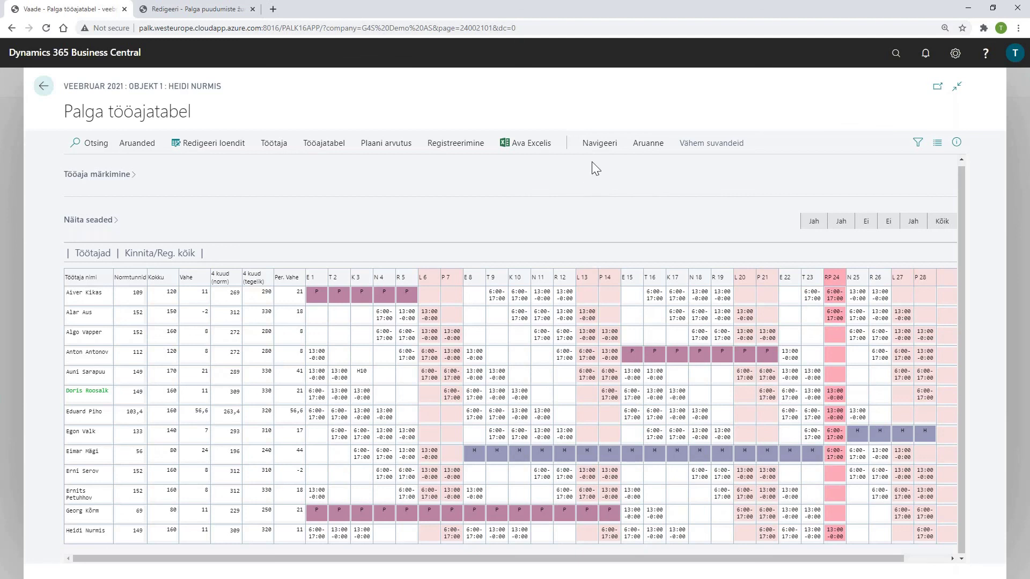
Open the timesheet's entry type overview (Kande liikide ülevaade), examine the daily hours and the monthly total columns, and return to the timesheet
{"action": "left_click", "coordinate": [599, 143]}
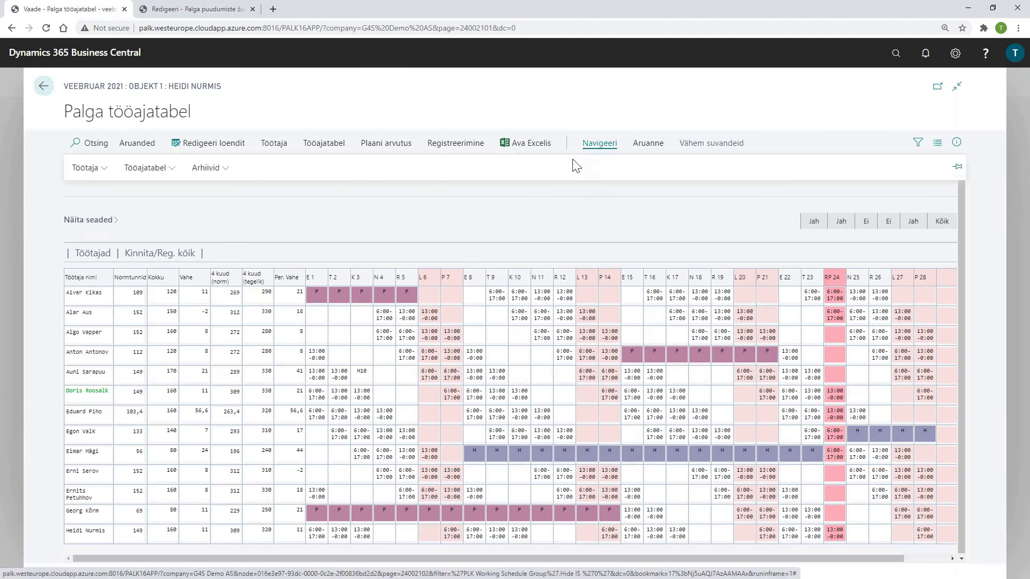
{"action": "left_click", "coordinate": [168, 172]}
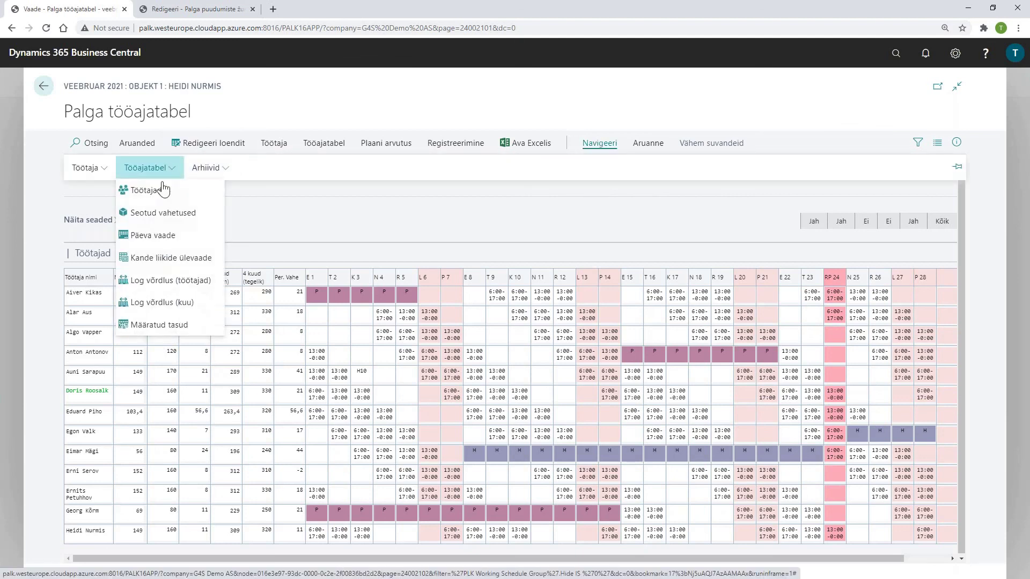
{"action": "left_click", "coordinate": [198, 259]}
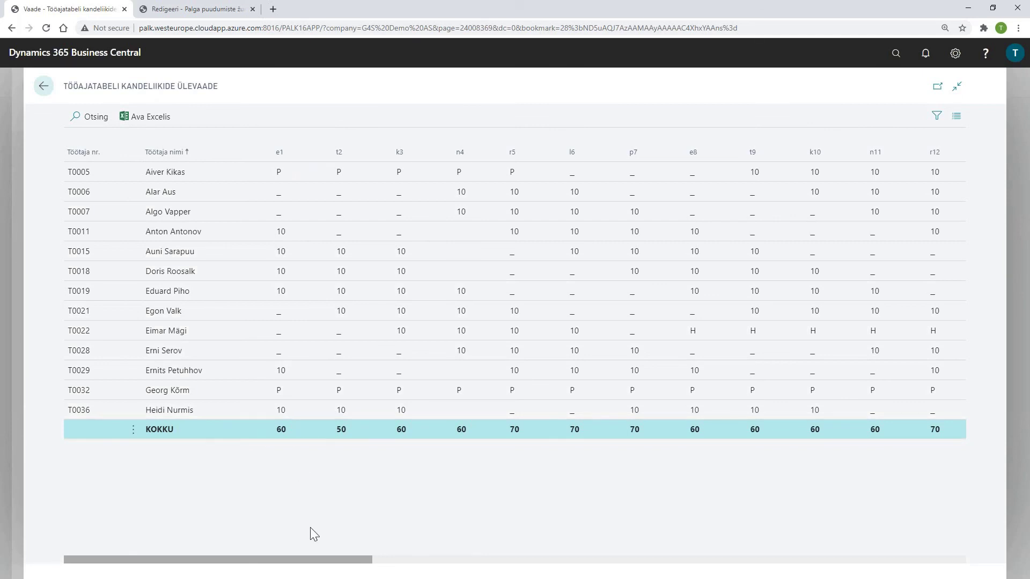
{"action": "left_click_drag", "start_coordinate": [327, 557], "coordinate": [968, 538]}
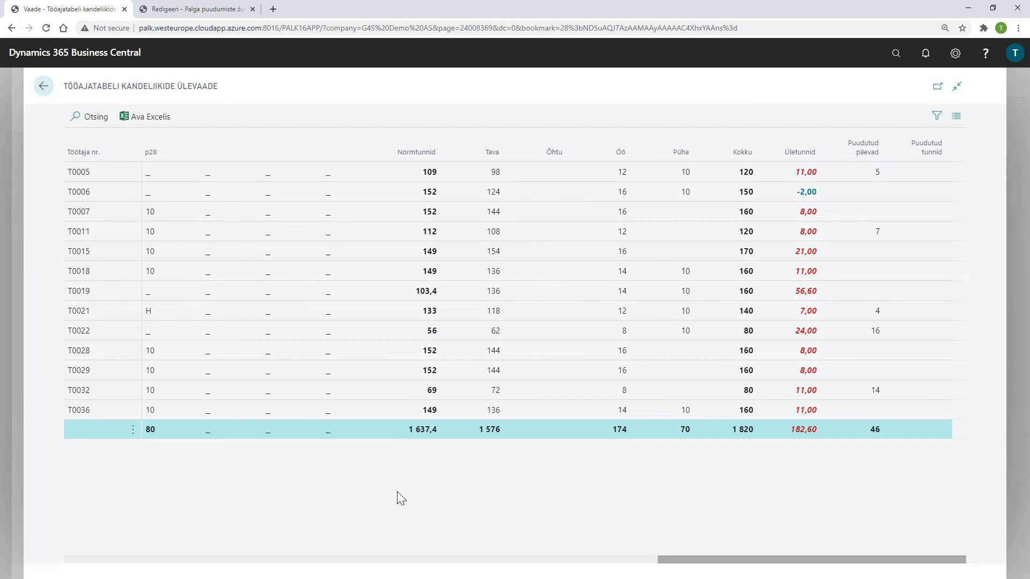
{"action": "left_click", "coordinate": [43, 88]}
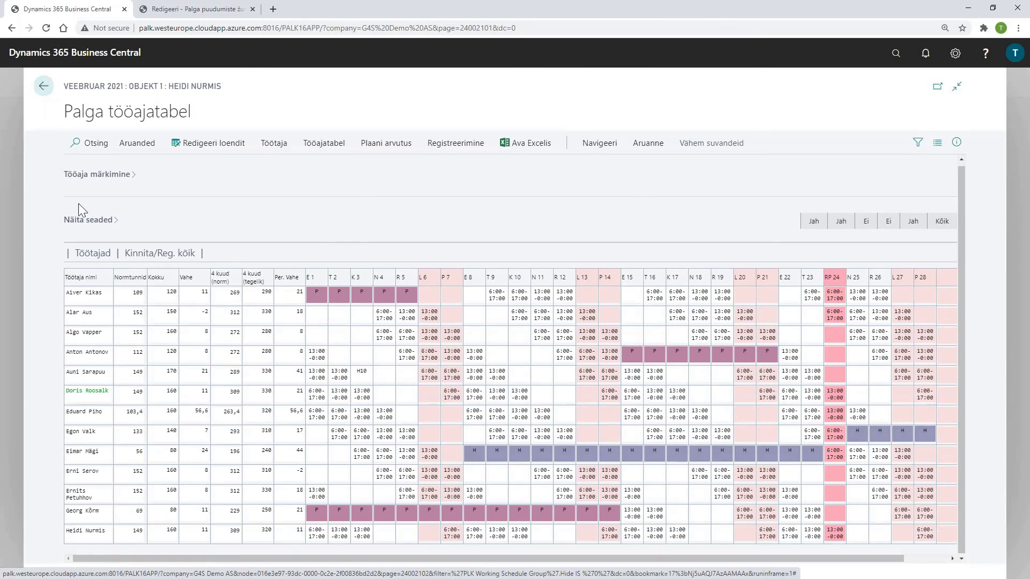
Turn off Kellaajad in the timesheet's display settings (Näita seaded)
{"action": "left_click", "coordinate": [100, 218]}
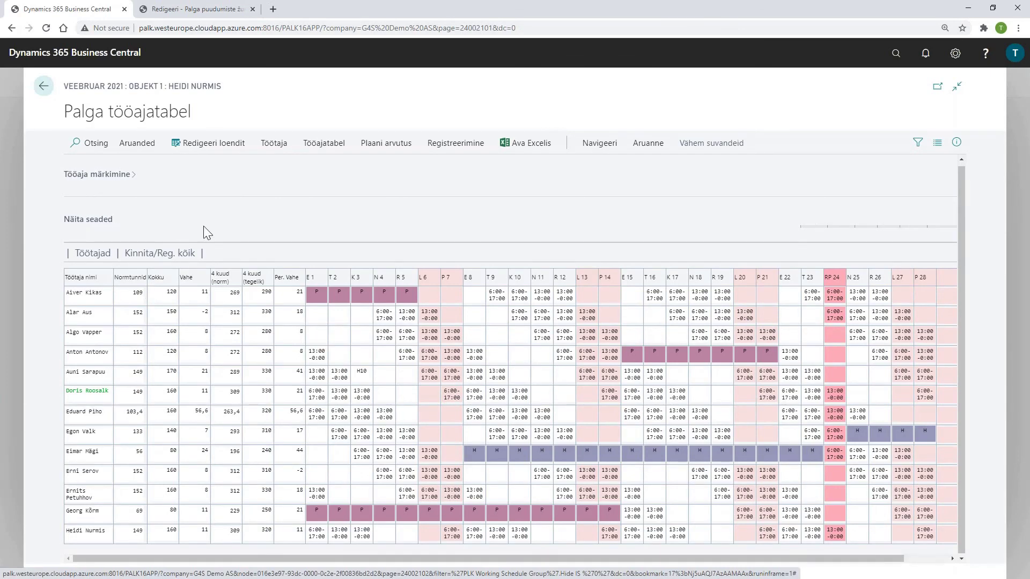
{"action": "left_click", "coordinate": [456, 269]}
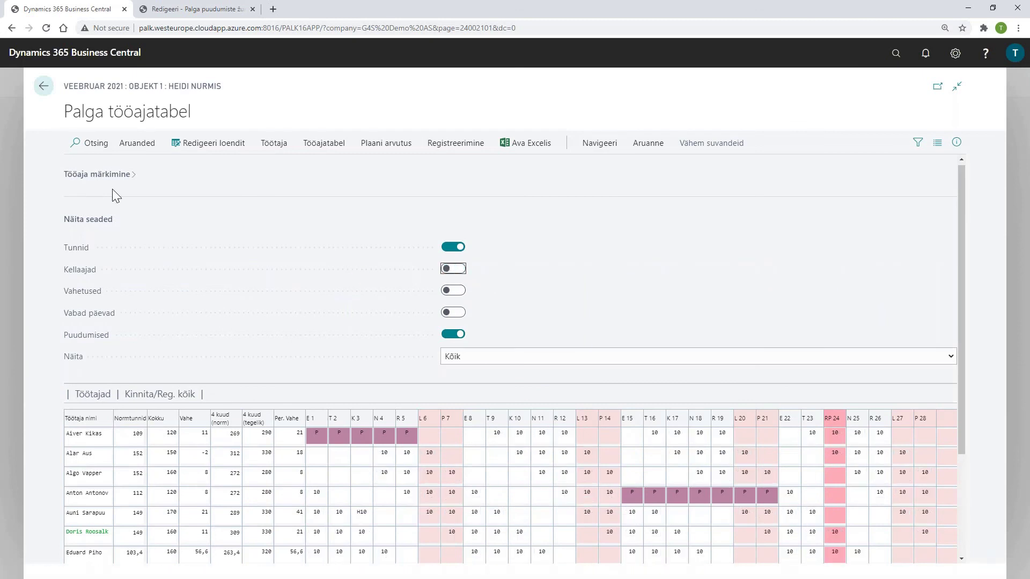
Collapse the timesheet's Näita seaded section, switch to the absence journal and enter the timesheet's fourth-listed employee on the empty line
{"action": "left_click", "coordinate": [91, 219]}
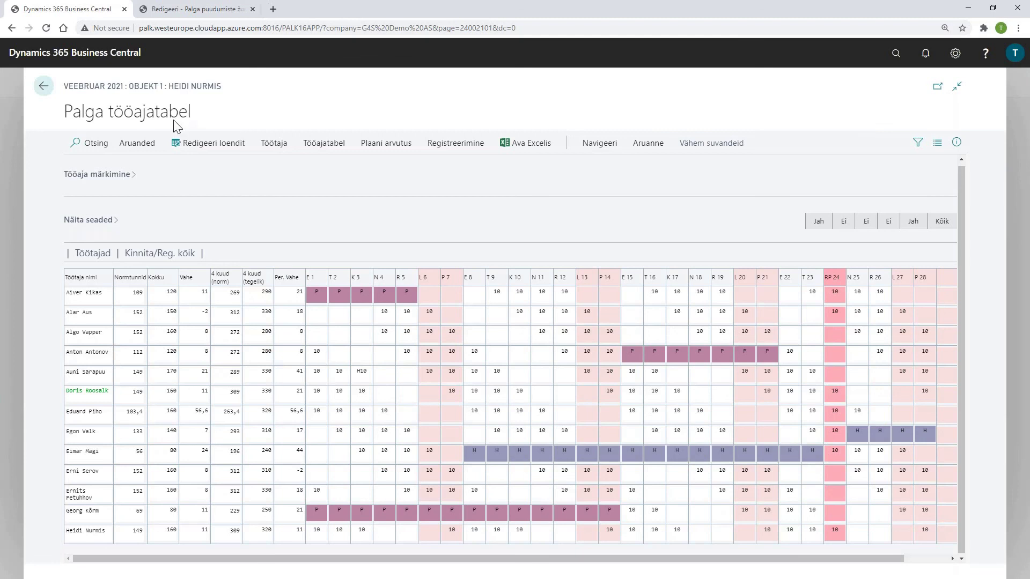
{"action": "left_click", "coordinate": [185, 9]}
{"action": "left_click", "coordinate": [614, 353]}
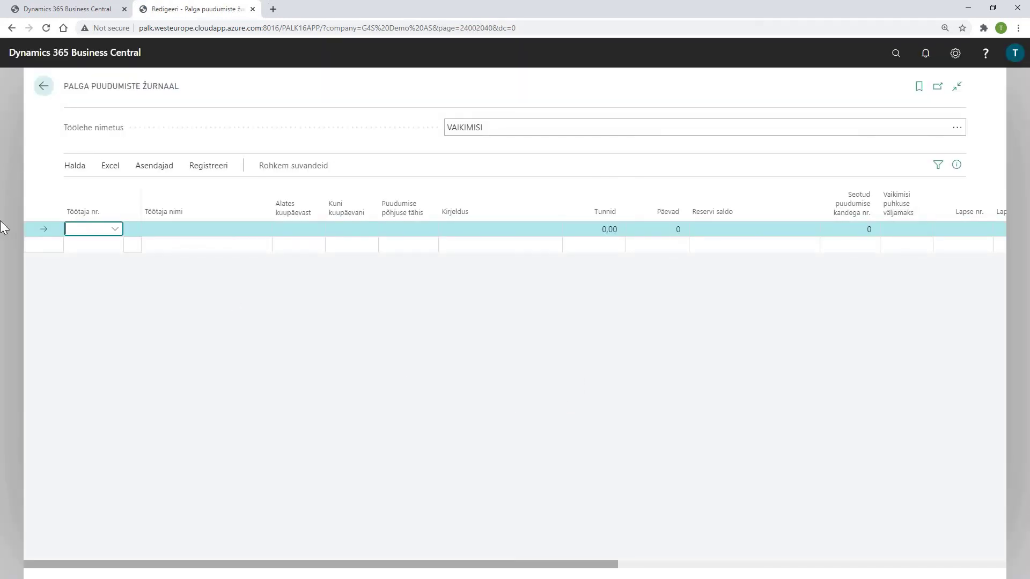
{"action": "type", "text": "anton"}
{"action": "left_click", "coordinate": [139, 280]}
Set the absence to 01.02.2021–01.02.2021 with reason H_HAIGE and accept deleting the employee's entered timesheet hours for that period
{"action": "left_click", "coordinate": [298, 210]}
{"action": "key", "text": "Escape"}
{"action": "left_click", "coordinate": [325, 226]}
{"action": "left_click", "coordinate": [316, 229]}
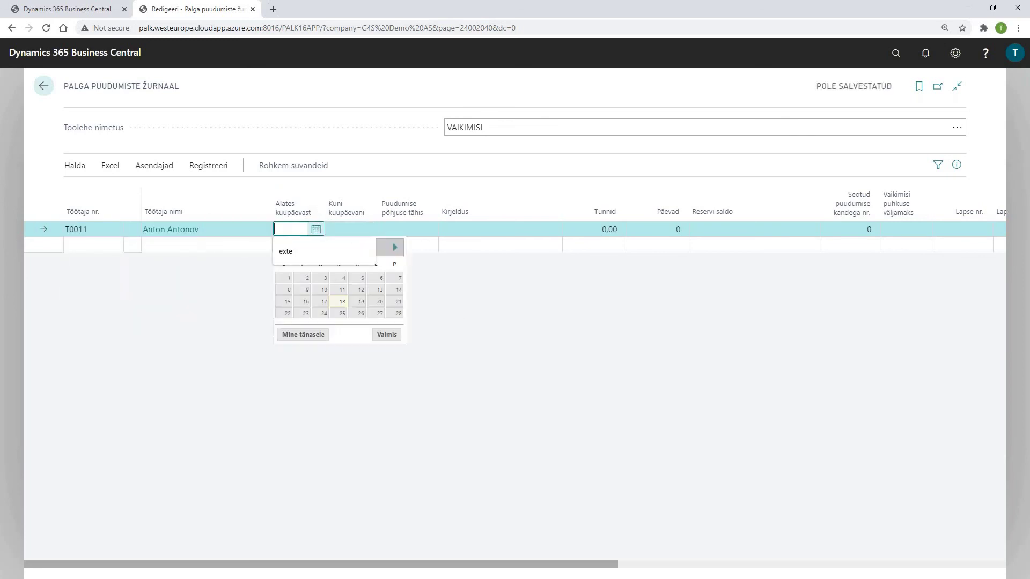
{"action": "type", "text": "01.02"}
{"action": "key", "text": "Tab"}
{"action": "type", "text": "01.02"}
{"action": "key", "text": "Tab"}
{"action": "type", "text": "H_HAIGE"}
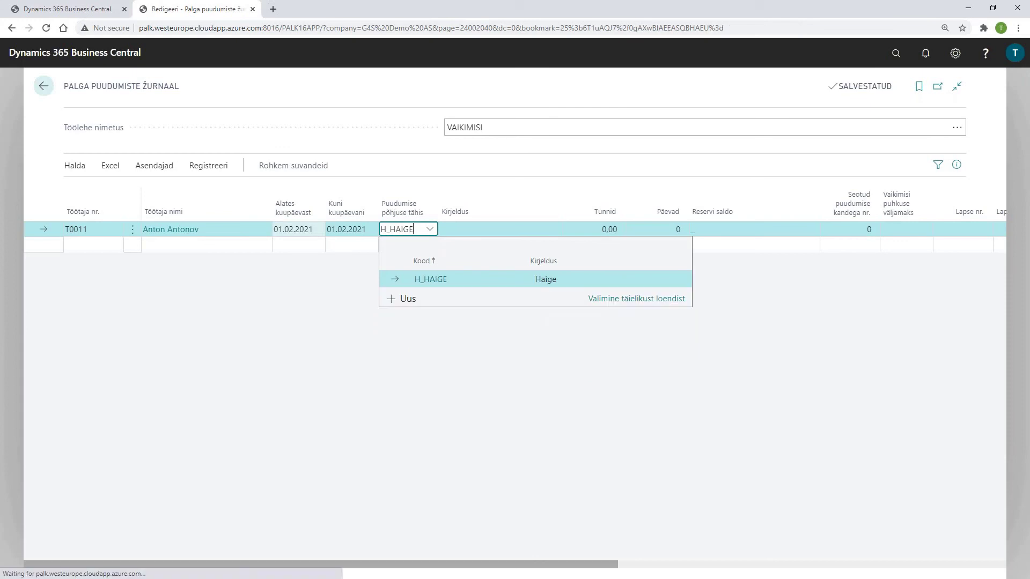
{"action": "key", "text": "Tab"}
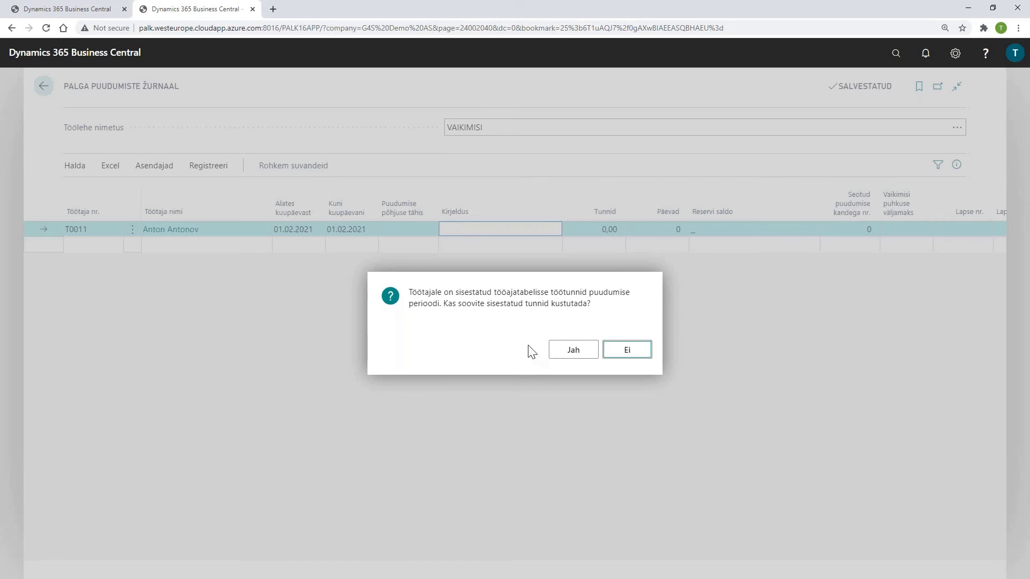
{"action": "left_click", "coordinate": [566, 352]}
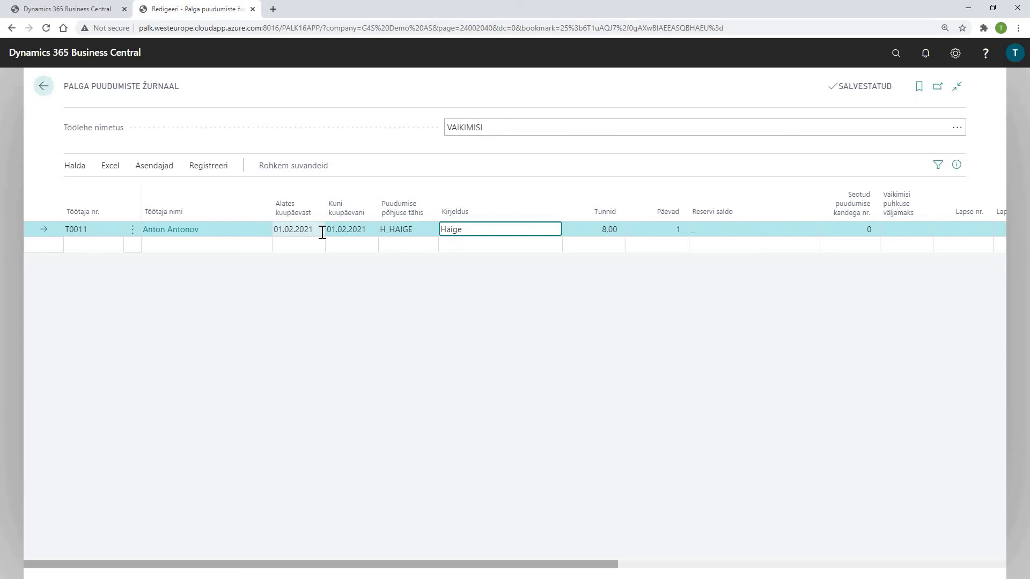
Register the absence journal line and return to the veebruar 2021 timesheet
{"action": "left_click", "coordinate": [211, 168]}
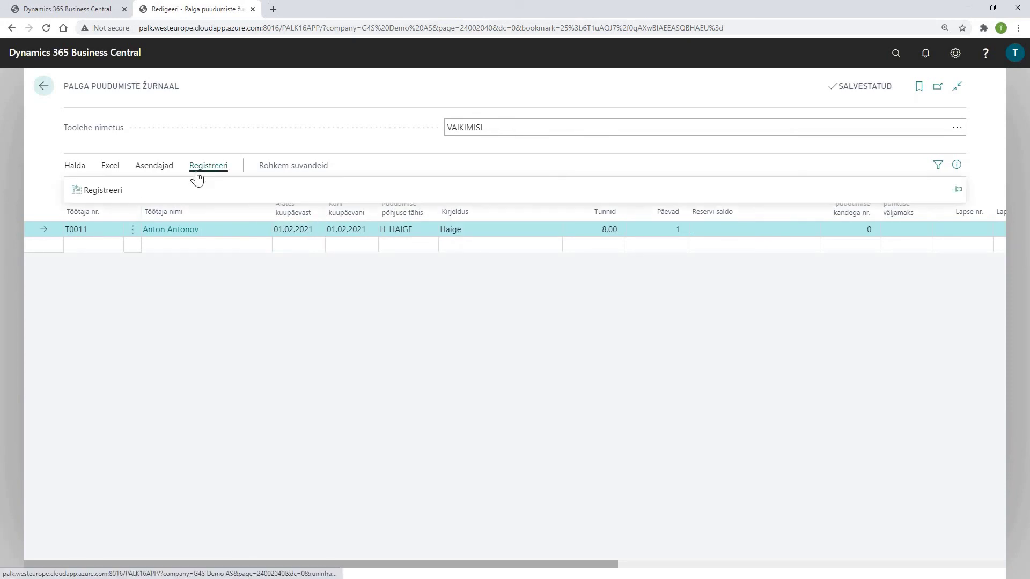
{"action": "left_click", "coordinate": [115, 190]}
{"action": "left_click", "coordinate": [570, 346]}
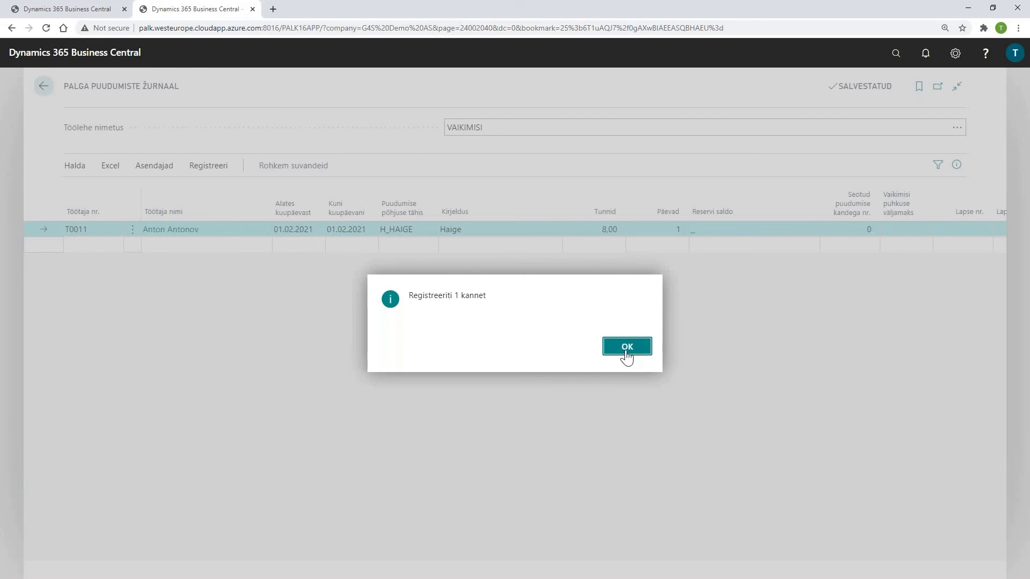
{"action": "left_click", "coordinate": [626, 348]}
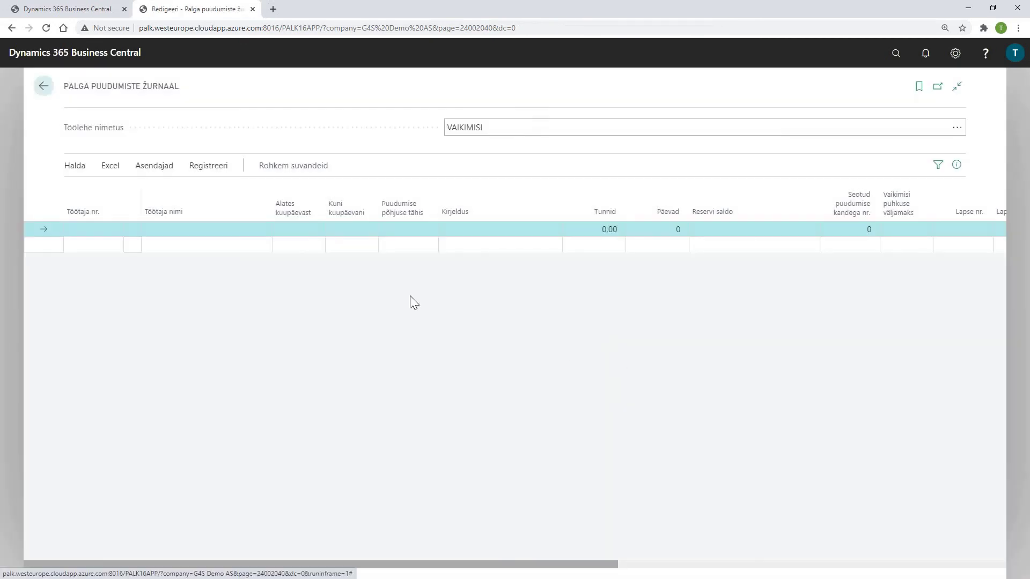
{"action": "left_click", "coordinate": [69, 8]}
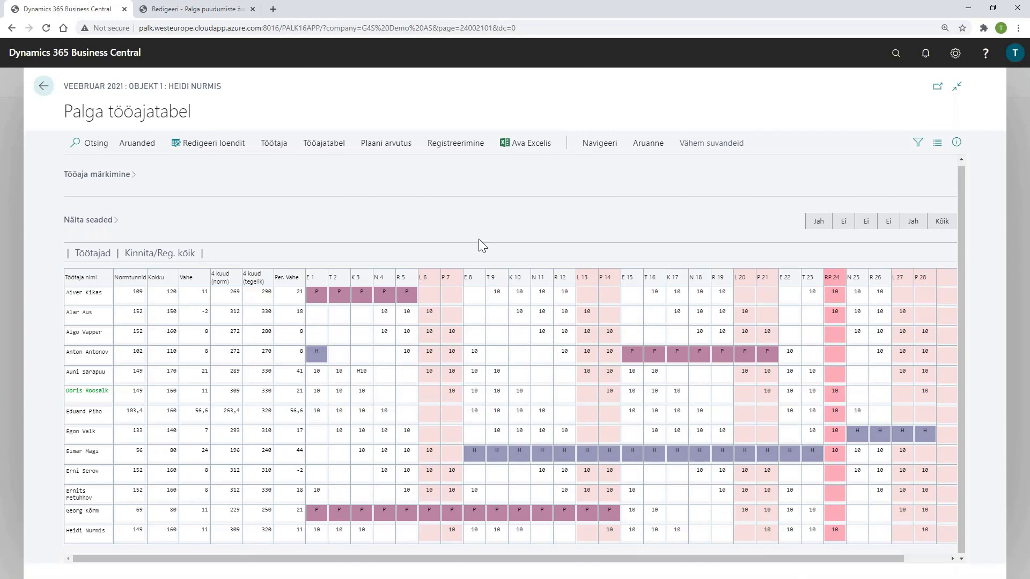
Open the first-listed employee's timesheet entries and assign project 19.001.P and task 002.01 to the 09.02.2021 entry
{"action": "left_click", "coordinate": [88, 296]}
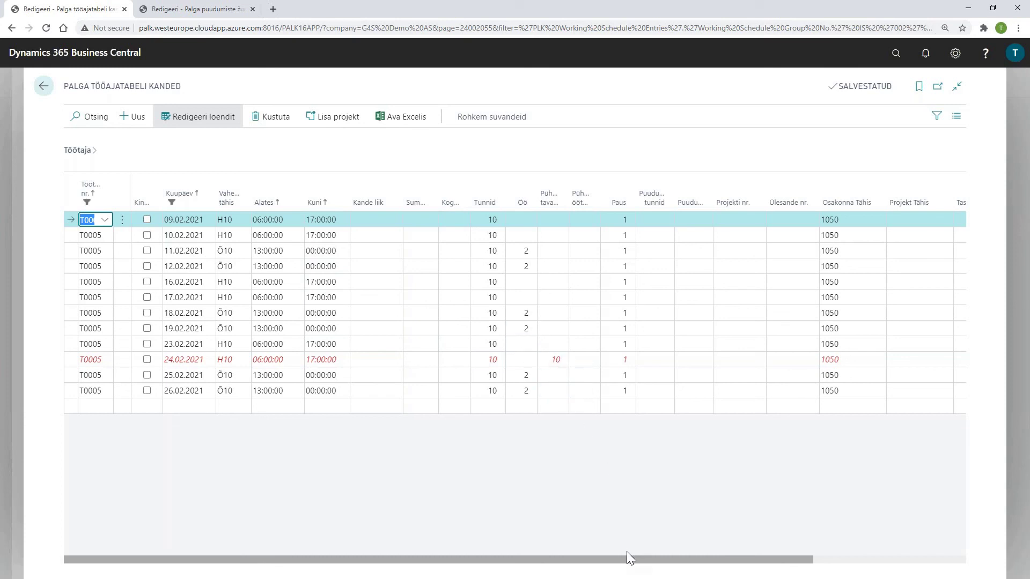
{"action": "left_click_drag", "start_coordinate": [629, 560], "coordinate": [697, 561]}
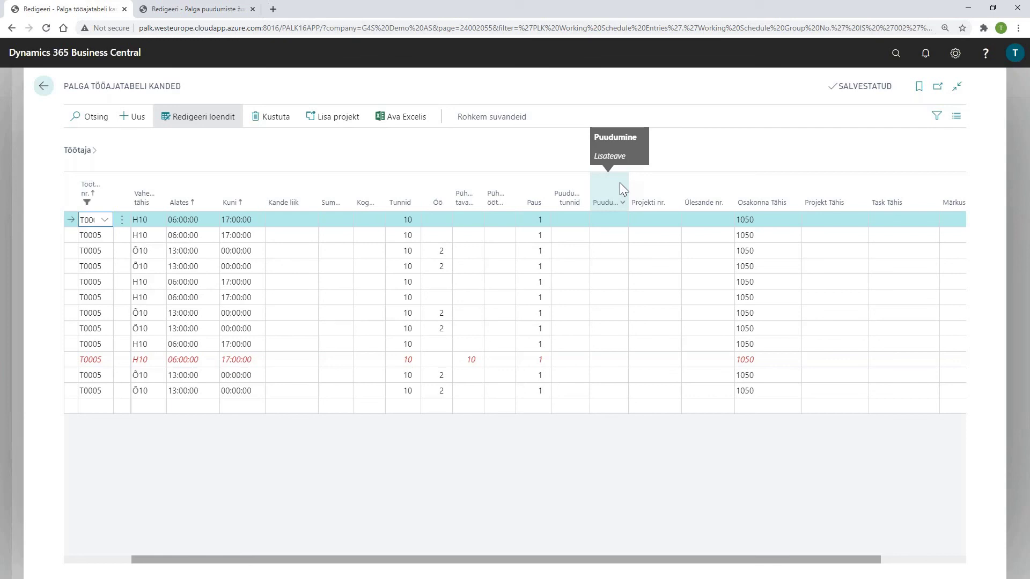
{"action": "left_click", "coordinate": [674, 221]}
{"action": "left_click", "coordinate": [674, 220]}
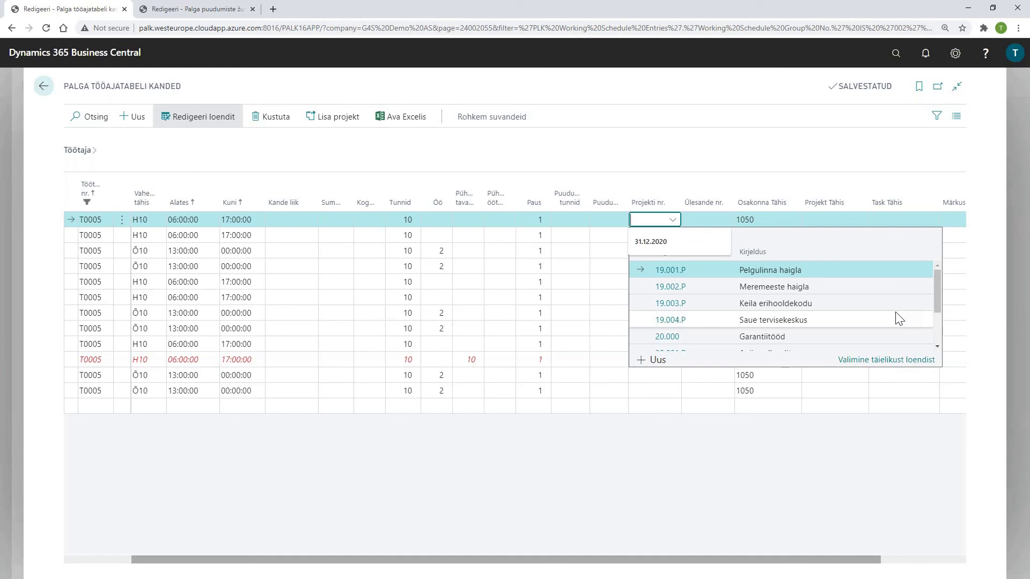
{"action": "left_click", "coordinate": [828, 268]}
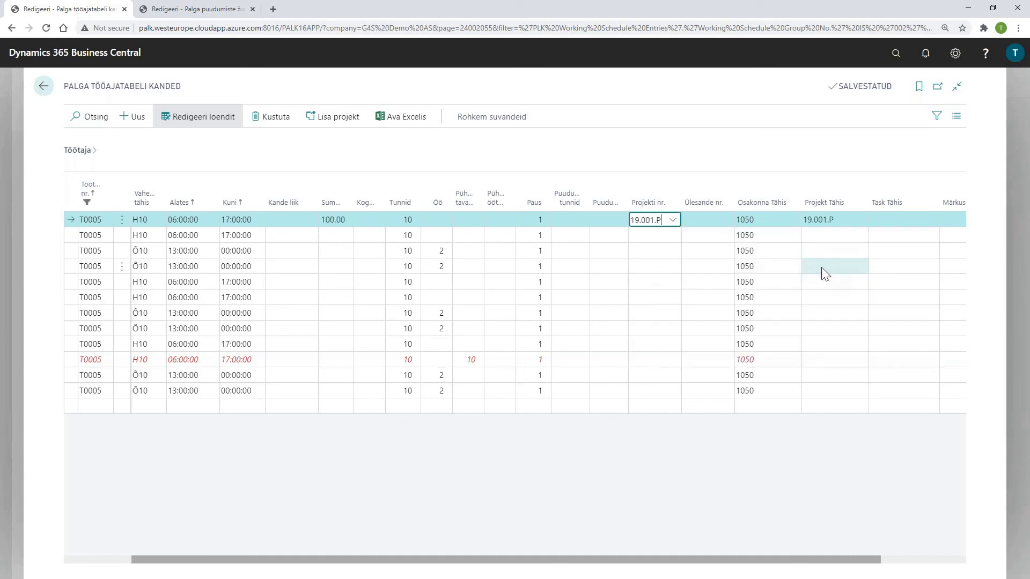
{"action": "left_click", "coordinate": [708, 220]}
{"action": "left_click", "coordinate": [726, 221]}
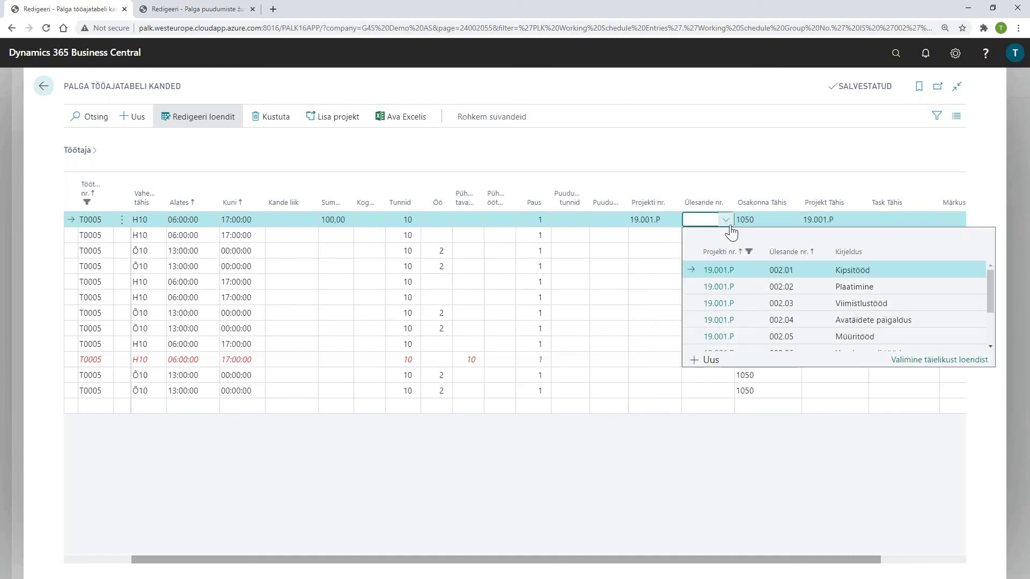
{"action": "left_click", "coordinate": [861, 268]}
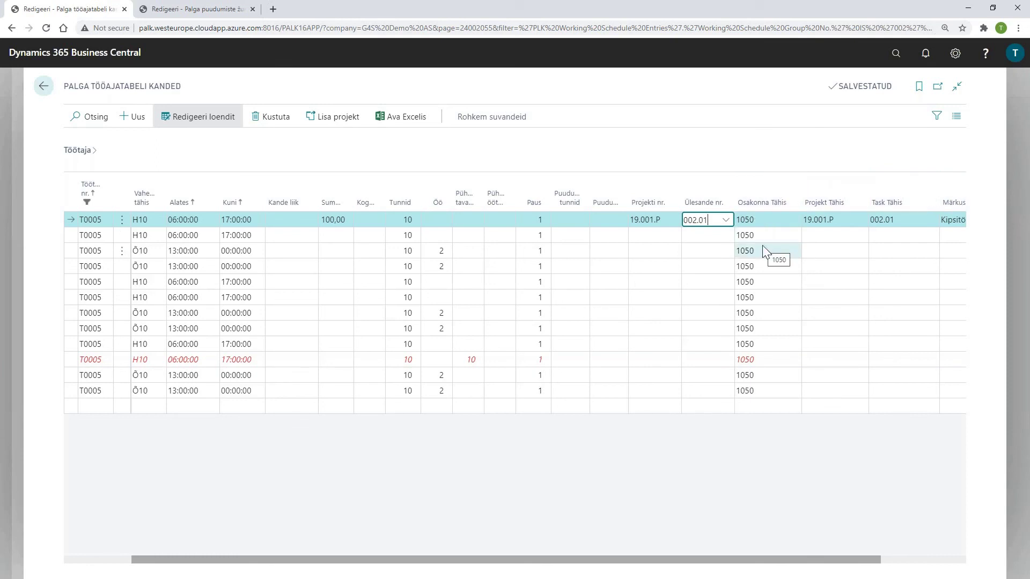
{"action": "left_click", "coordinate": [816, 236]}
{"action": "left_click", "coordinate": [841, 235]}
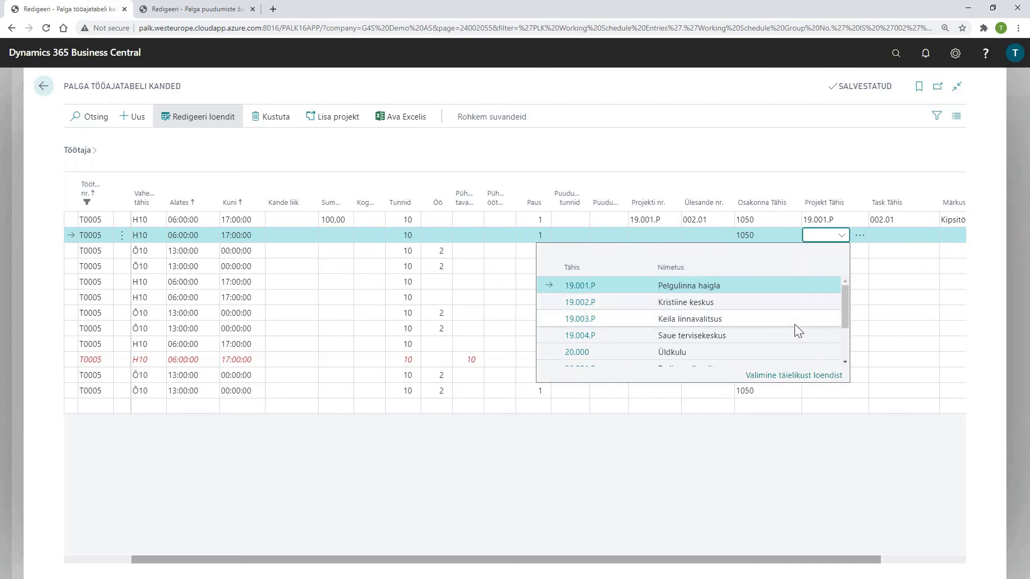
{"action": "left_click", "coordinate": [729, 156]}
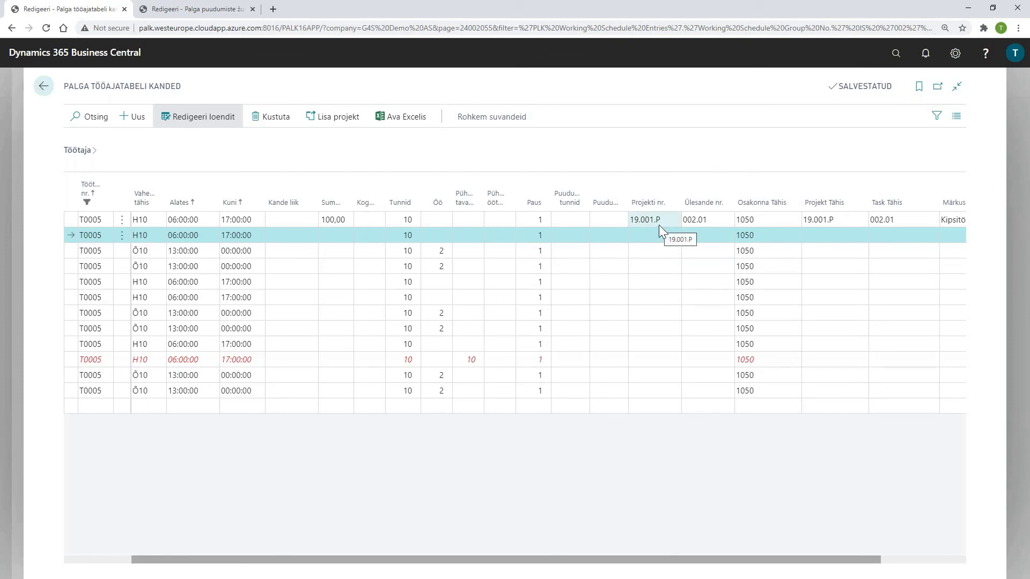
Use Lisa projekt on the 09.02.2021 entry to add project 19.001.P and task 002.01 to all the employee's entries
{"action": "key", "text": "Up"}
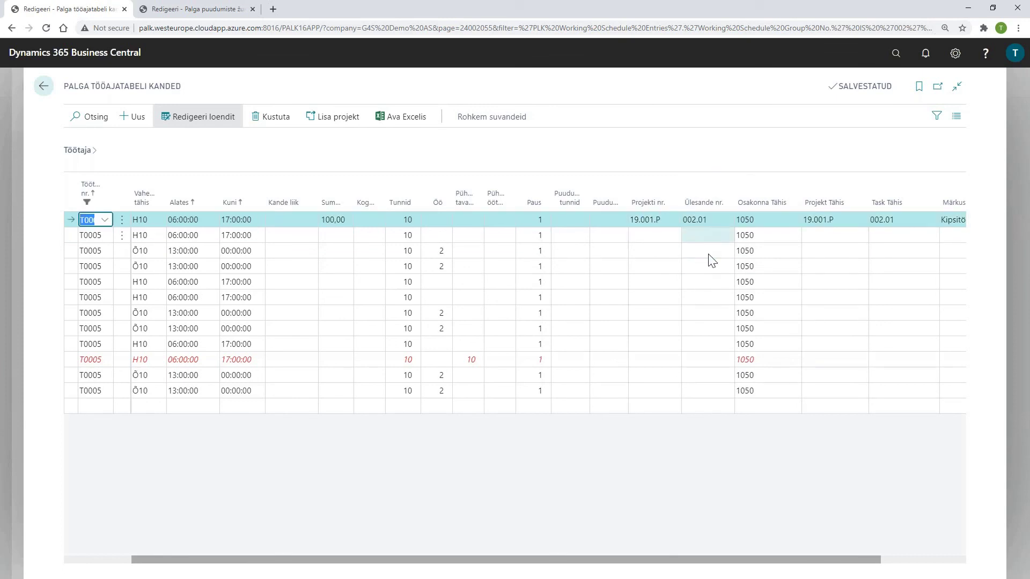
{"action": "left_click", "coordinate": [325, 123]}
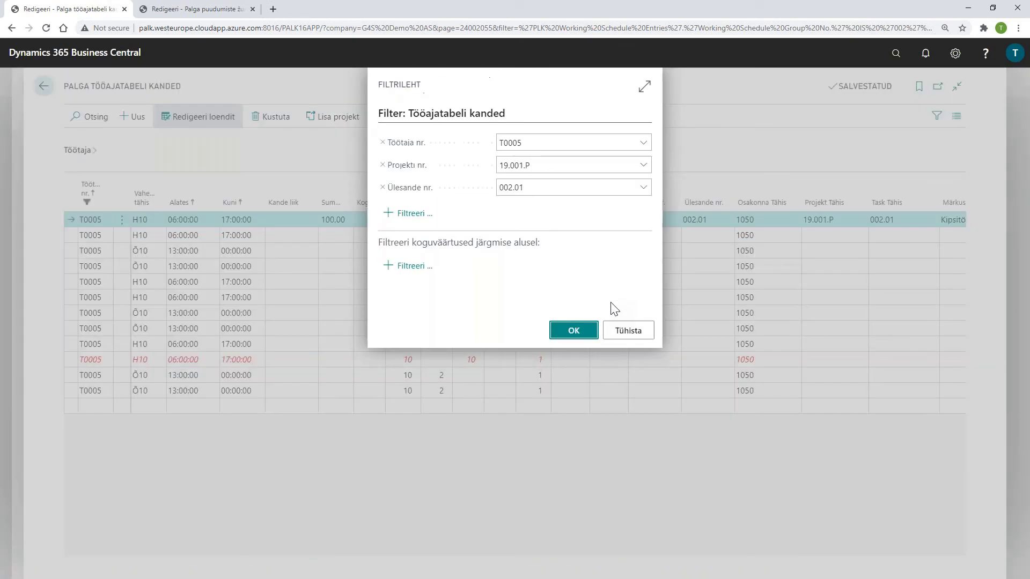
{"action": "left_click", "coordinate": [582, 335]}
{"action": "left_click", "coordinate": [582, 350]}
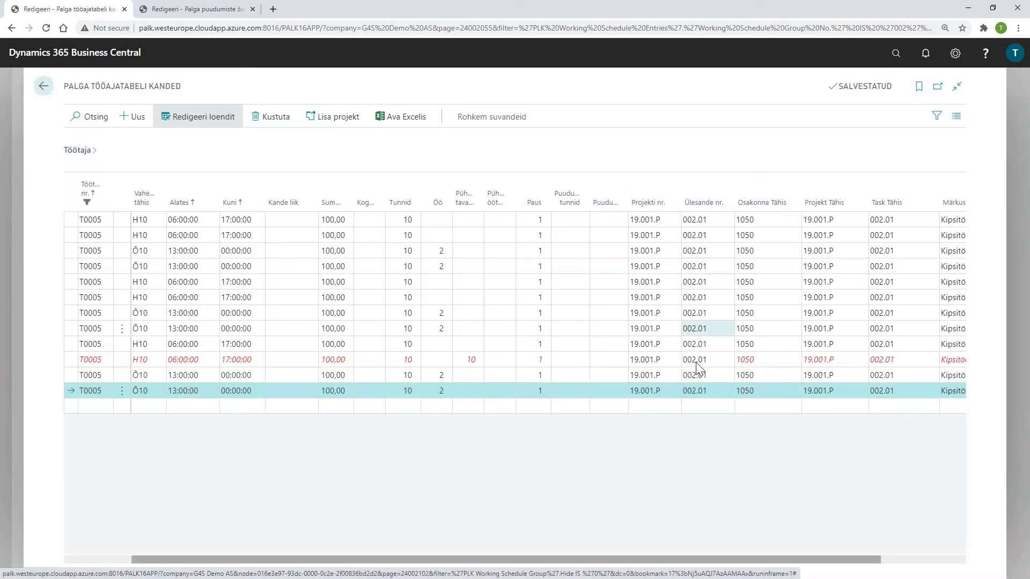
Change the project of the 18.02.2021 entry to 19.004.P, Saue tervisekeskus
{"action": "left_click", "coordinate": [664, 316]}
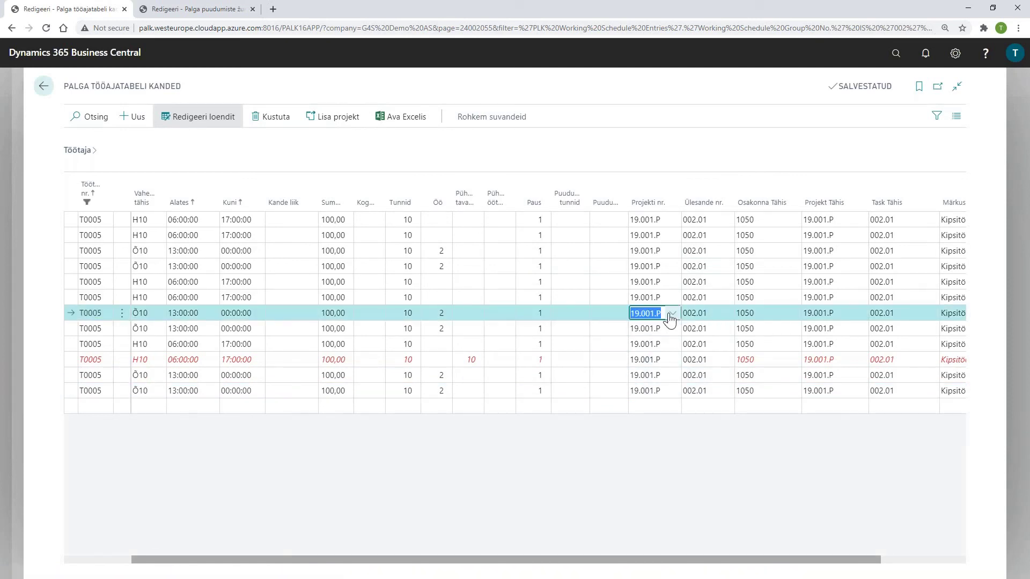
{"action": "left_click", "coordinate": [670, 315]}
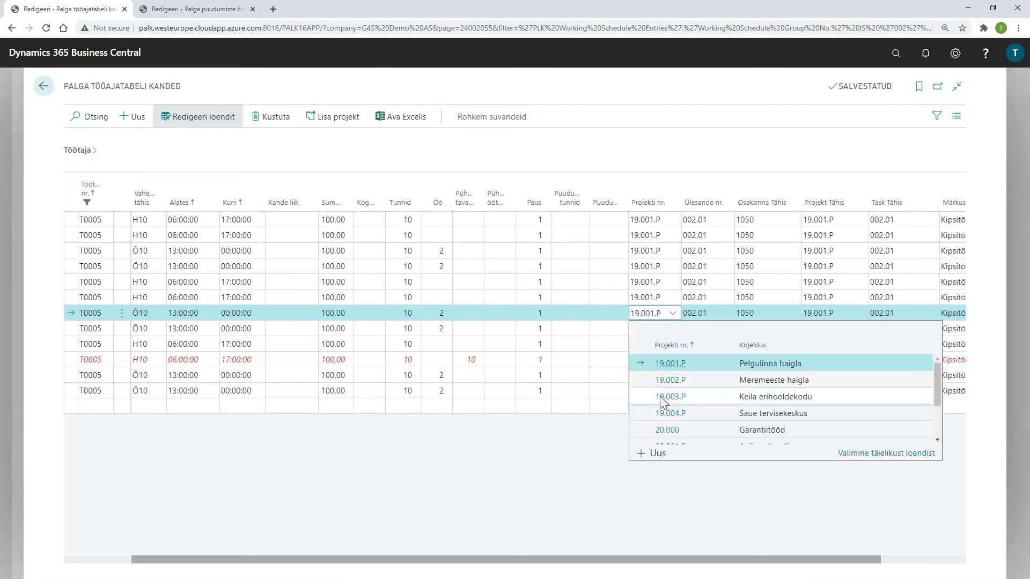
{"action": "left_click", "coordinate": [673, 411]}
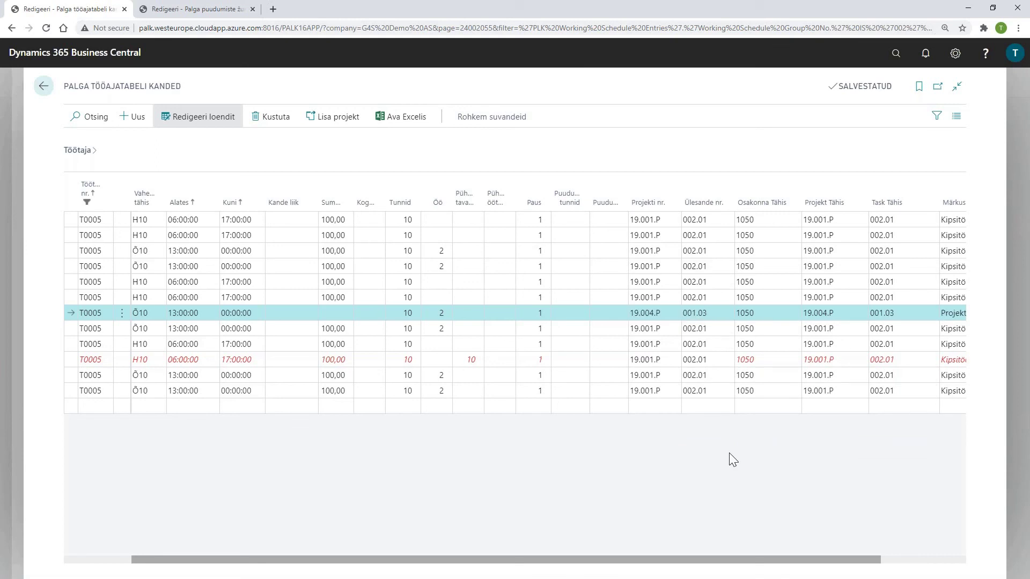
{"action": "left_click_drag", "start_coordinate": [456, 558], "coordinate": [301, 577]}
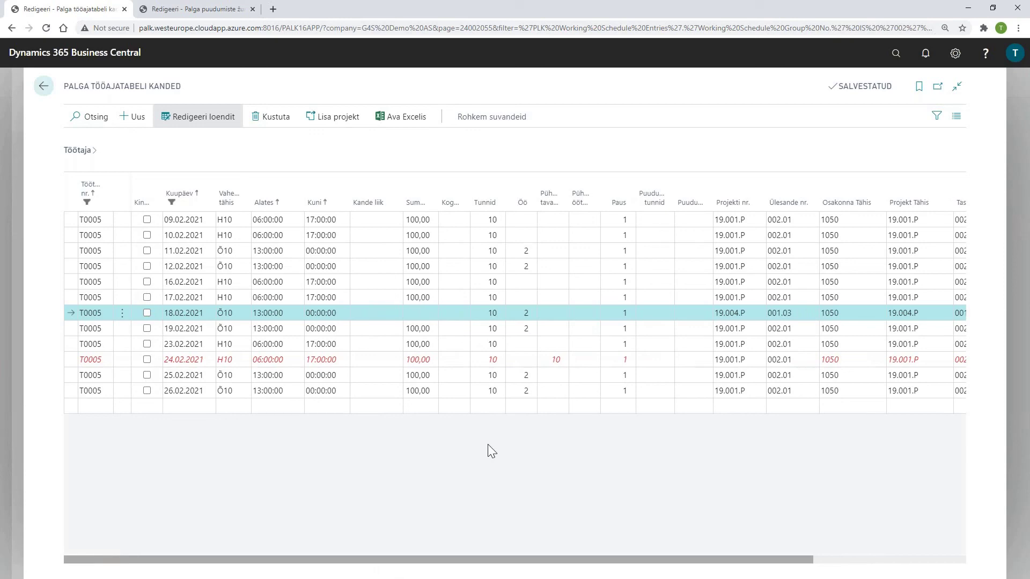
Return to the timesheet and confirm and register all its absences and entries with Kinnita/Reg. kõik
{"action": "left_click", "coordinate": [43, 85]}
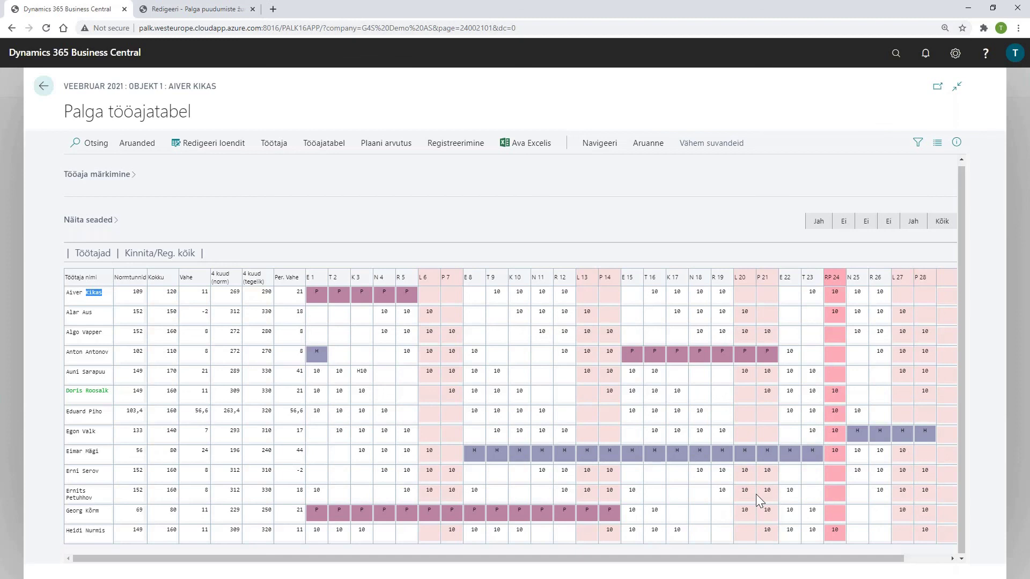
{"action": "left_click", "coordinate": [159, 253]}
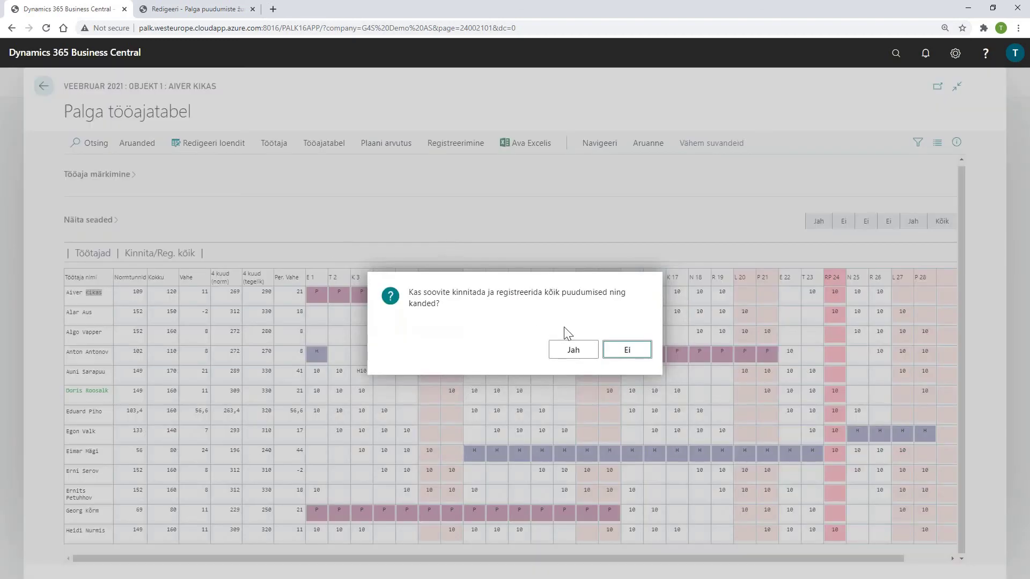
{"action": "left_click", "coordinate": [573, 351]}
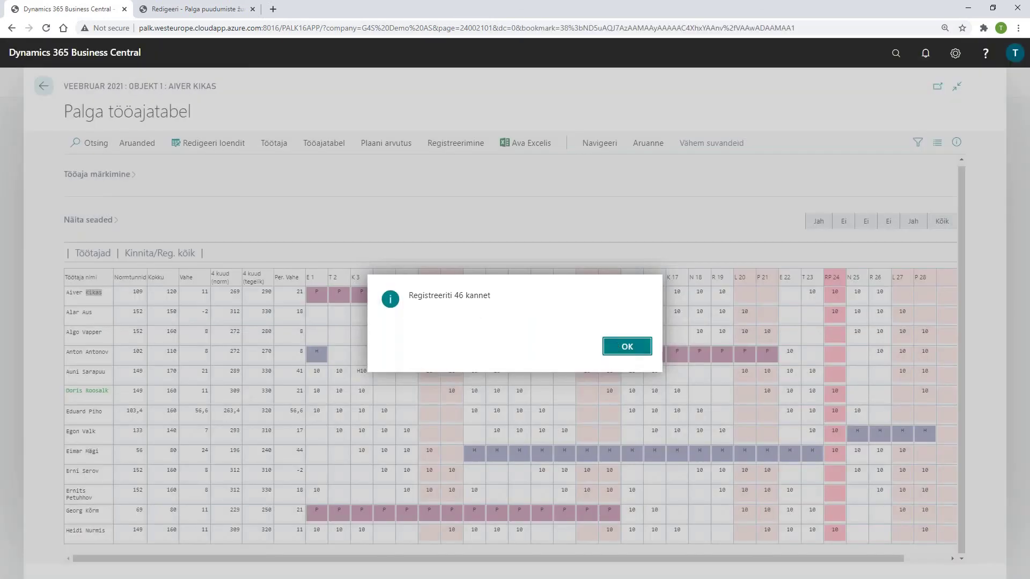
{"action": "key", "text": "Return"}
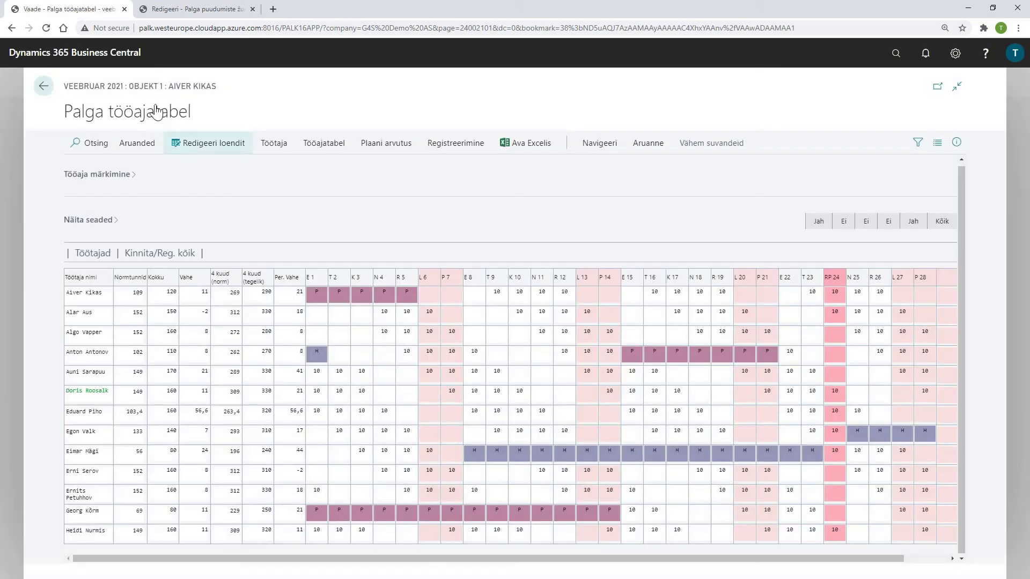
Open the payroll entries of register 123 from Registrid, sort them by Töötaja nimi and examine the Projekt Tähis and Task Tähis columns
{"action": "left_click", "coordinate": [43, 87]}
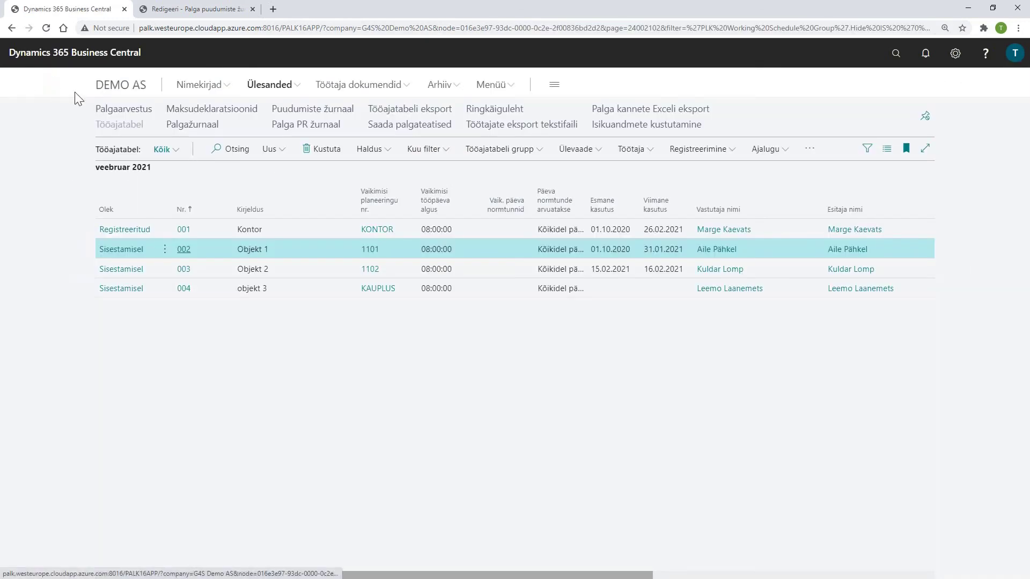
{"action": "left_click", "coordinate": [109, 86]}
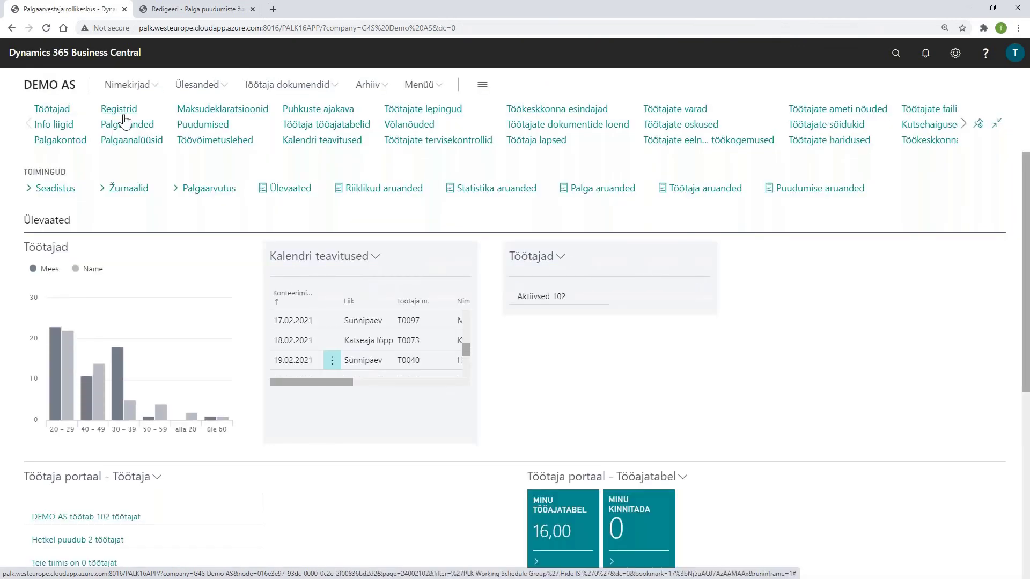
{"action": "left_click", "coordinate": [121, 110]}
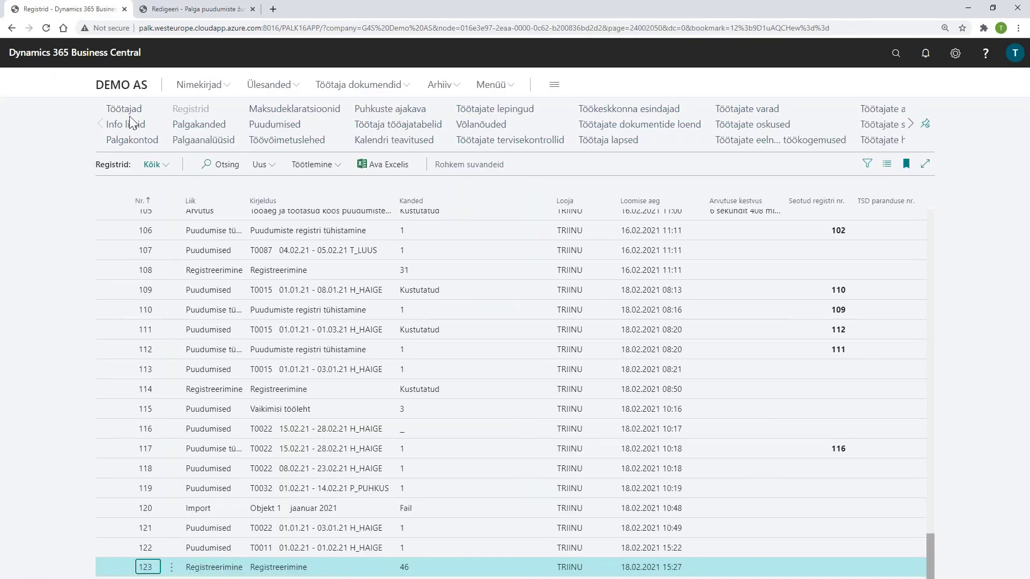
{"action": "left_click", "coordinate": [405, 569]}
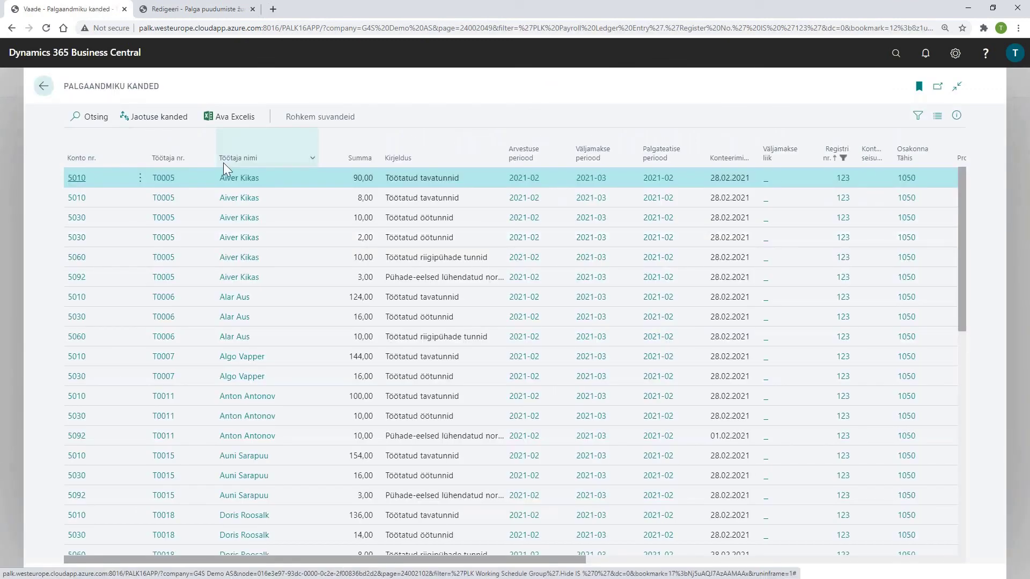
{"action": "left_click", "coordinate": [242, 178]}
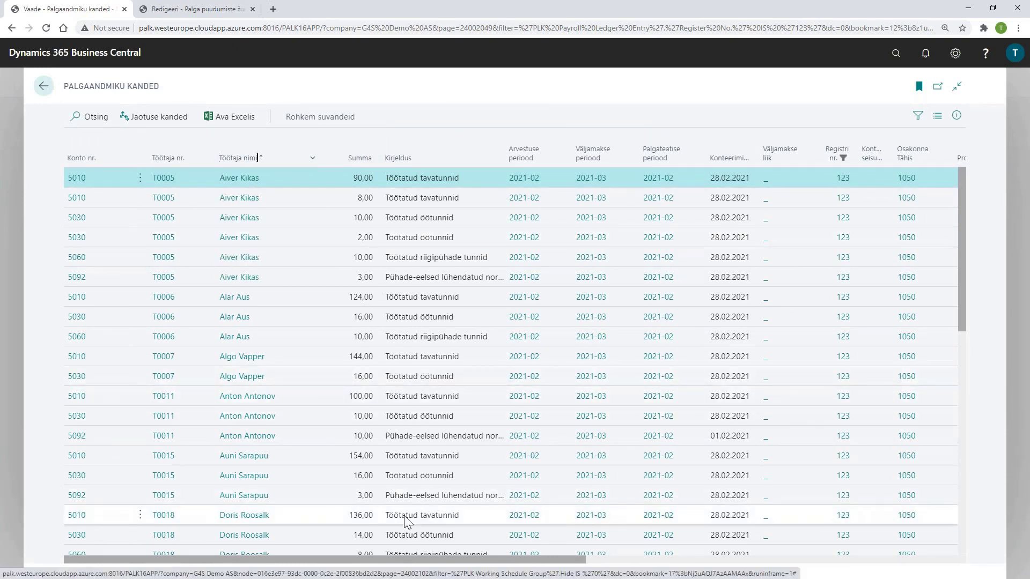
{"action": "left_click_drag", "start_coordinate": [410, 561], "coordinate": [581, 576]}
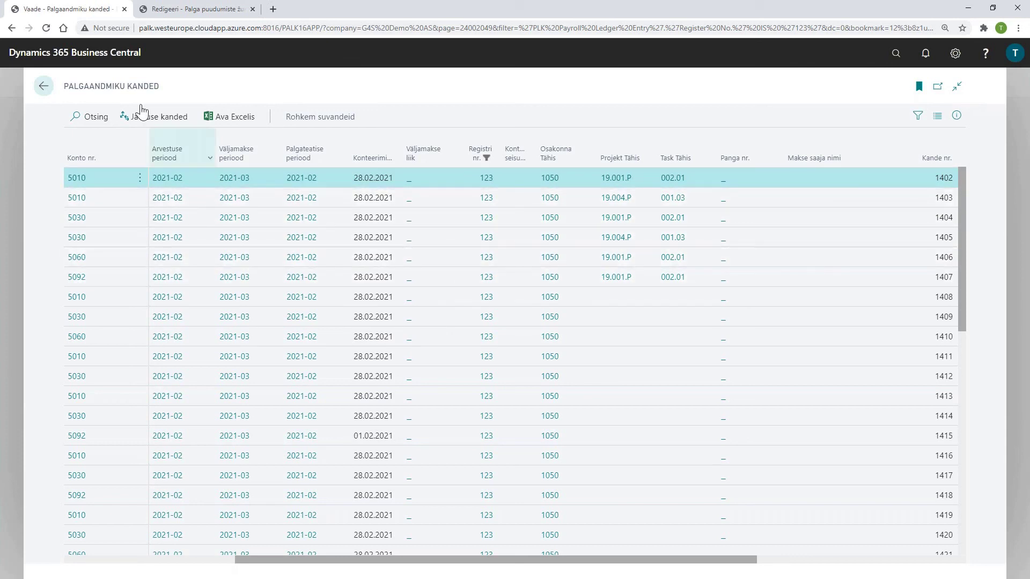
Leave the payroll entries, return to the role center and open Minu tööajatabel
{"action": "left_click", "coordinate": [42, 91]}
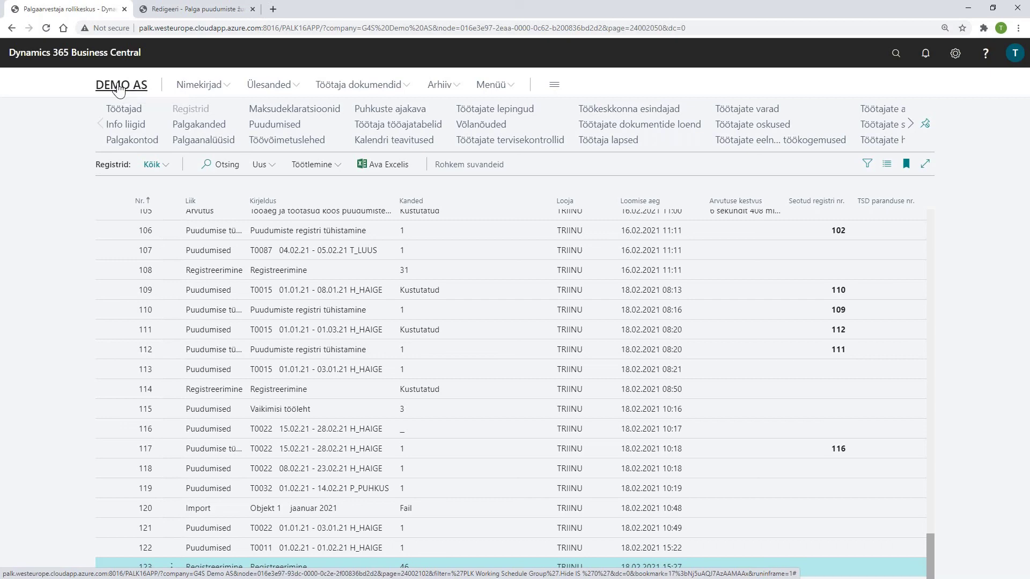
{"action": "left_click", "coordinate": [119, 86]}
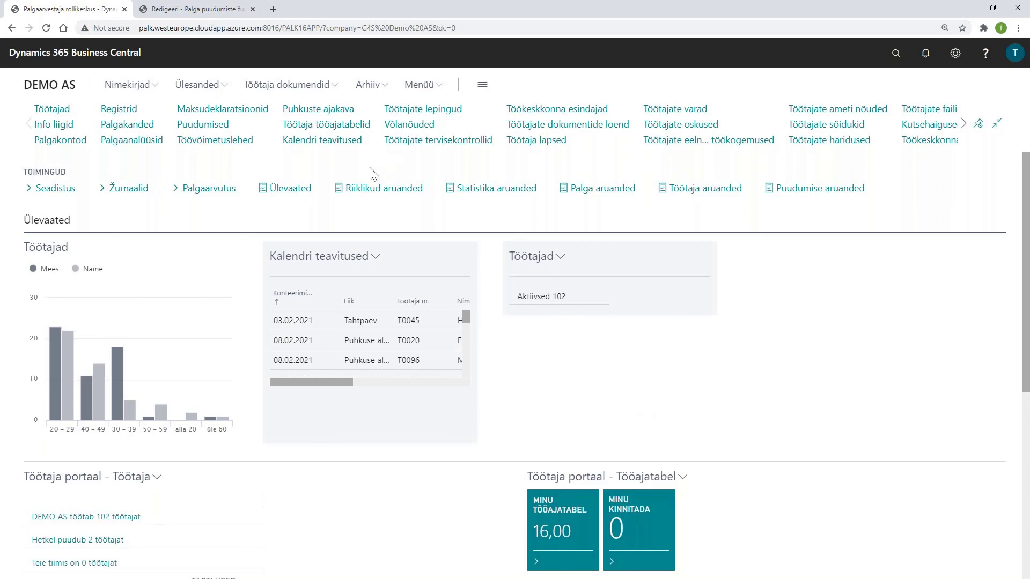
{"action": "left_click", "coordinate": [561, 534]}
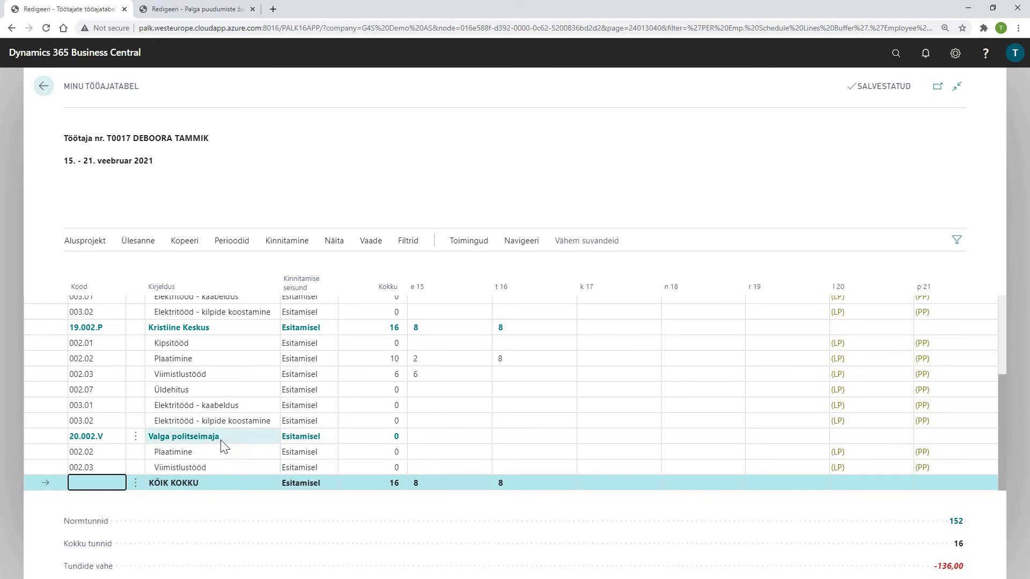
Under project 19.001.P, record 7 hours for 003.01 Elektritööd - kaabeldus and 1 hour for 002.04 Avatäidete paigaldus on 17 February
{"action": "scroll", "coordinate": [224, 451], "scroll_direction": "up", "scroll_amount": 3}
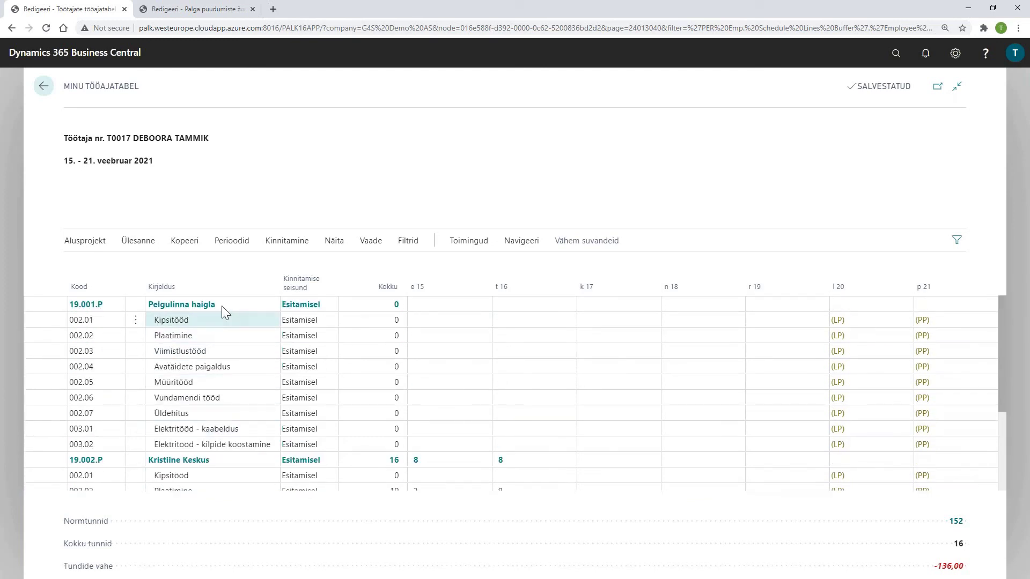
{"action": "left_click", "coordinate": [217, 301]}
{"action": "left_click", "coordinate": [236, 465]}
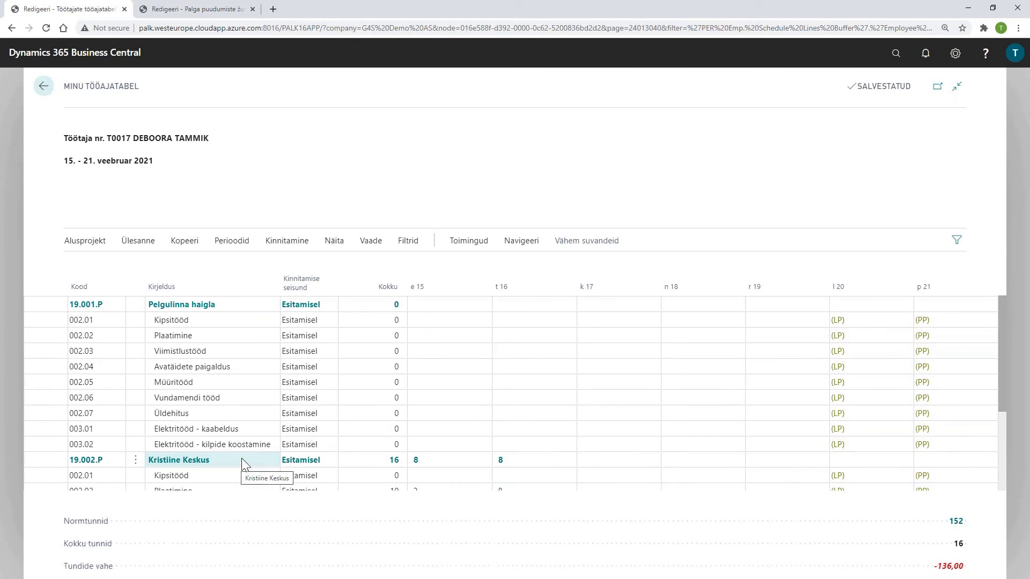
{"action": "left_click", "coordinate": [597, 462]}
{"action": "left_click", "coordinate": [607, 444]}
{"action": "key", "text": "Up"}
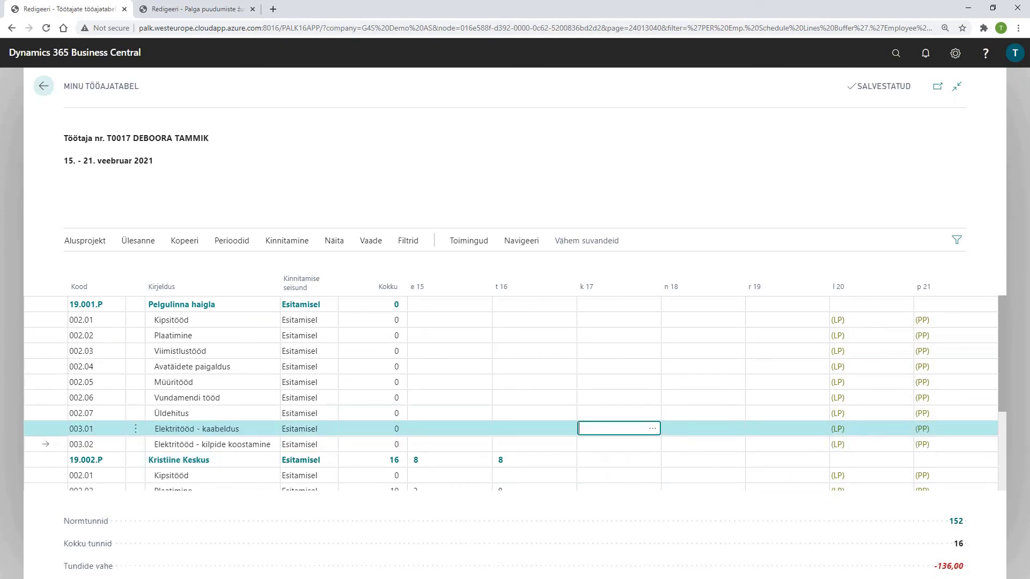
{"action": "type", "text": "7"}
{"action": "key", "text": "Tab"}
{"action": "left_click", "coordinate": [613, 367]}
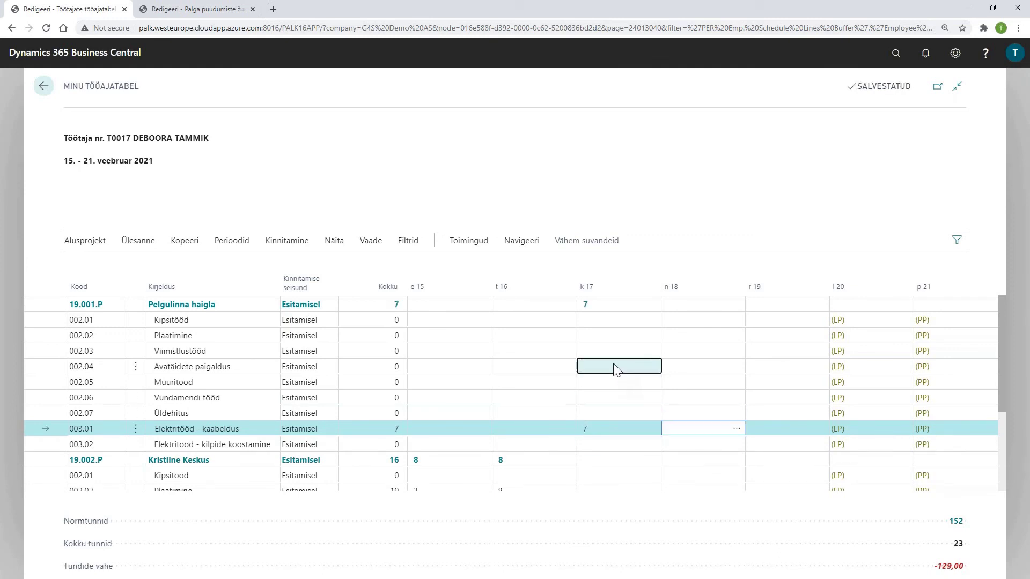
{"action": "type", "text": "1"}
{"action": "key", "text": "Tab"}
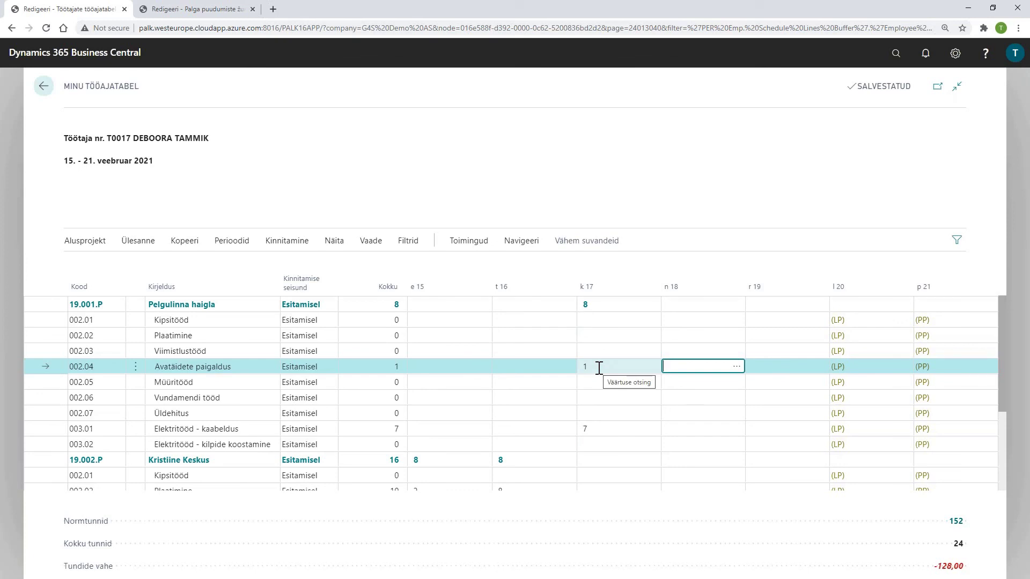
Open the employee's monthly timesheet for veebruar 2021, examine the project and task lines of its timesheet act, and return to the role center
{"action": "left_click", "coordinate": [369, 249]}
{"action": "left_click", "coordinate": [197, 265]}
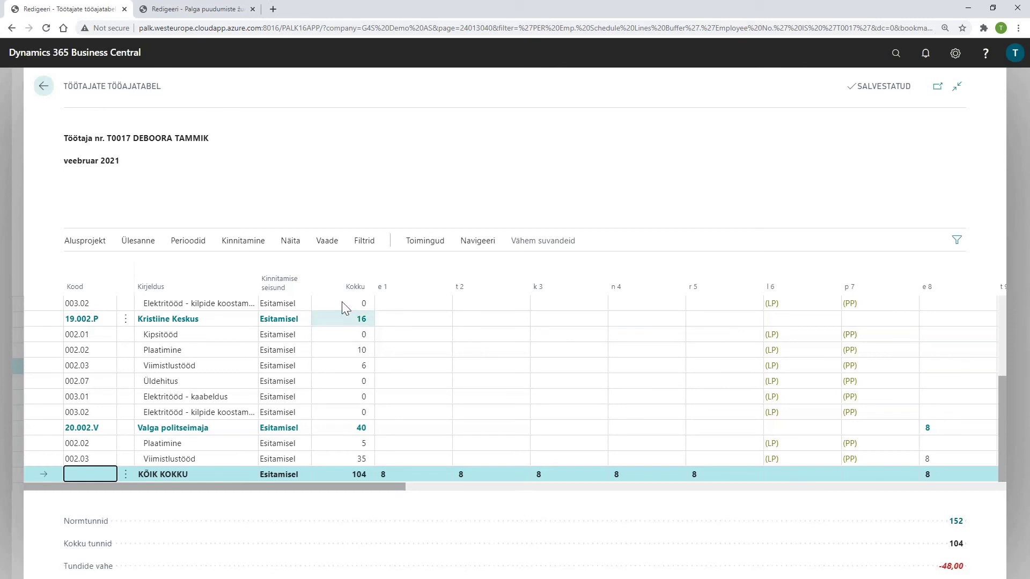
{"action": "left_click", "coordinate": [264, 245]}
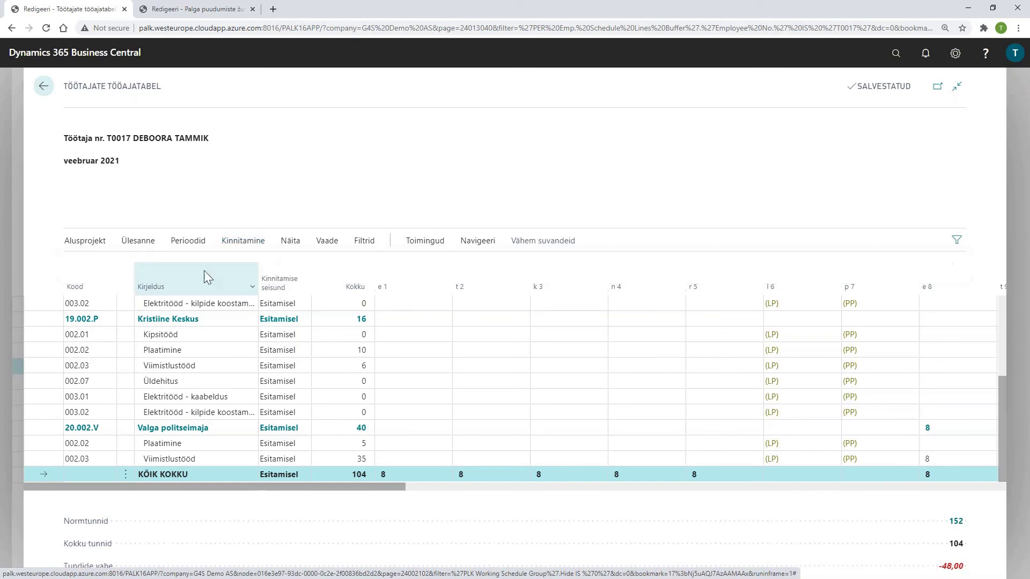
{"action": "left_click", "coordinate": [424, 303]}
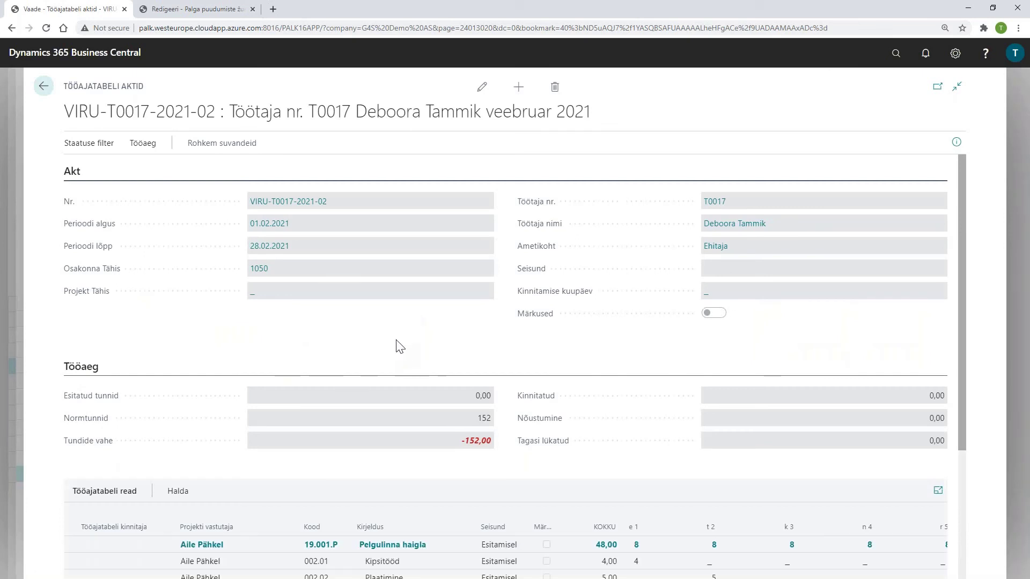
{"action": "scroll", "coordinate": [657, 325], "scroll_direction": "down", "scroll_amount": 4}
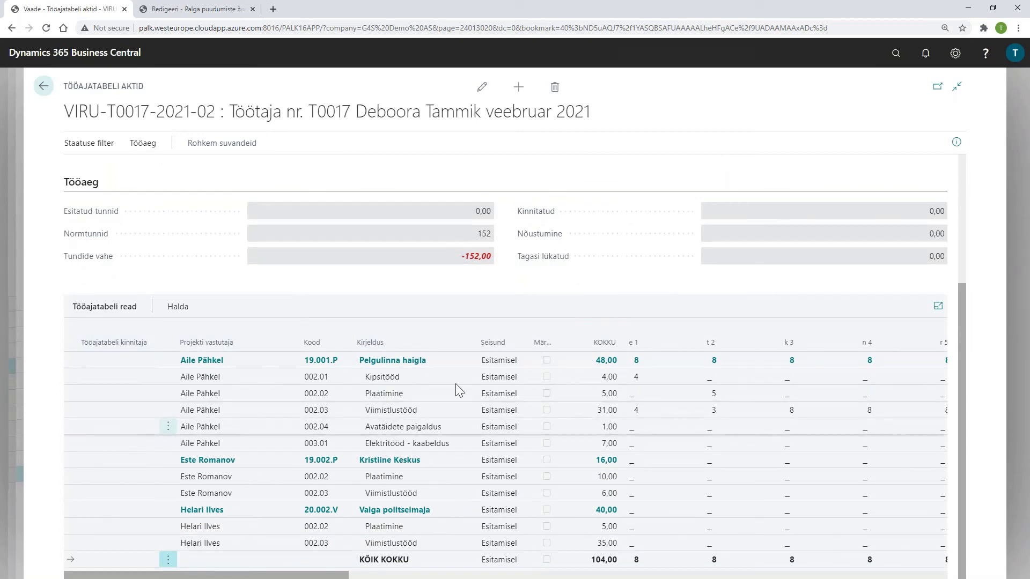
{"action": "left_click", "coordinate": [44, 90]}
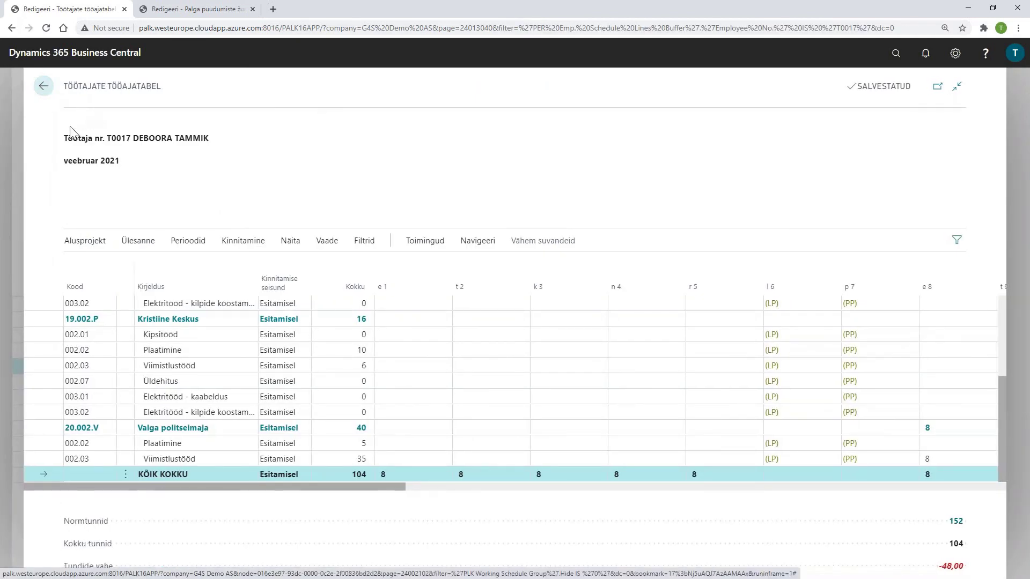
{"action": "left_click", "coordinate": [42, 88]}
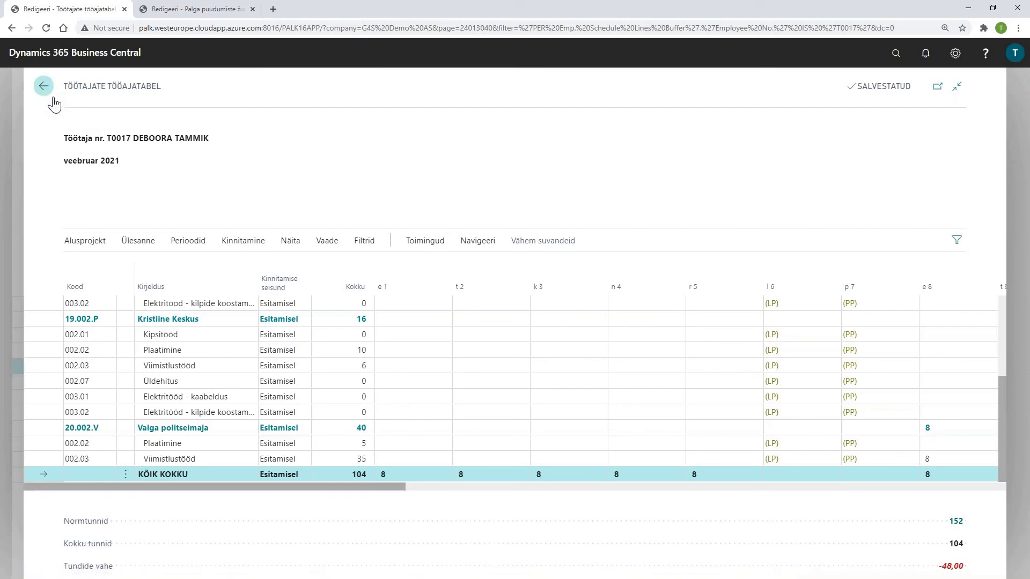
{"action": "left_click", "coordinate": [44, 87]}
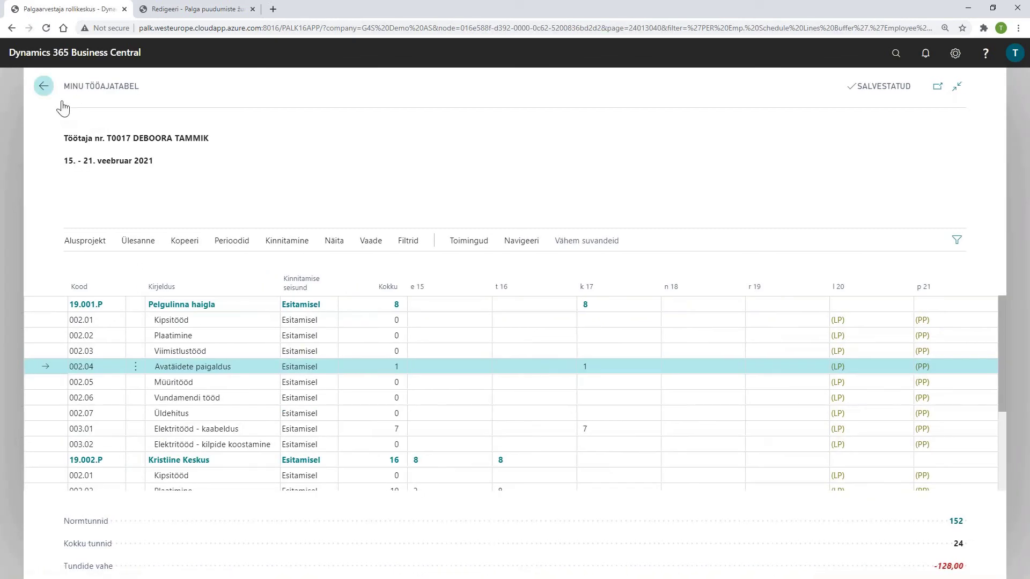
In Palga tööajatabeli seadistus, set Töötaja portaali vaade to Brigaad and reload the role center
{"action": "left_click", "coordinate": [70, 191]}
{"action": "mouse_move", "coordinate": [101, 213]}
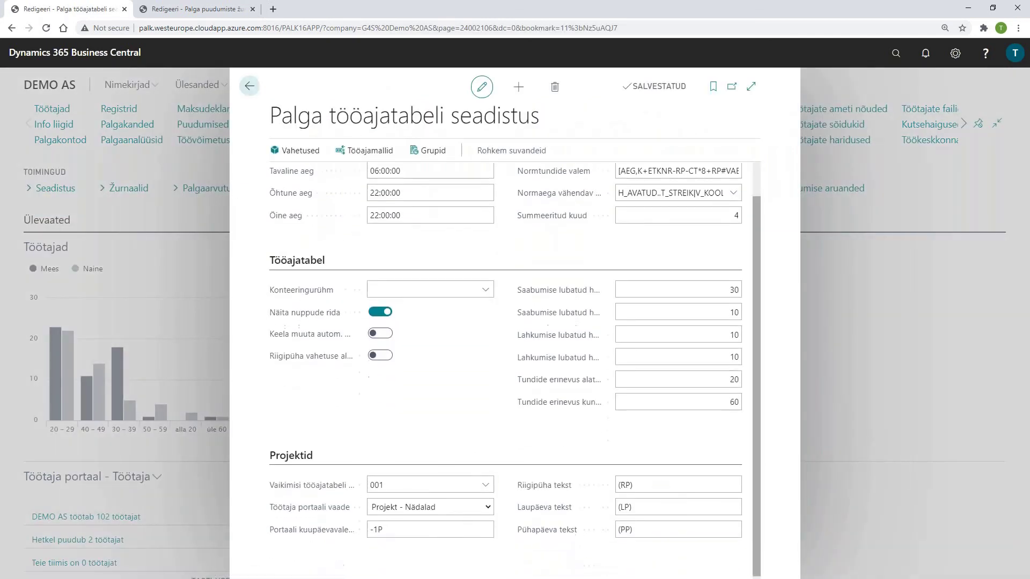
{"action": "left_click", "coordinate": [487, 506]}
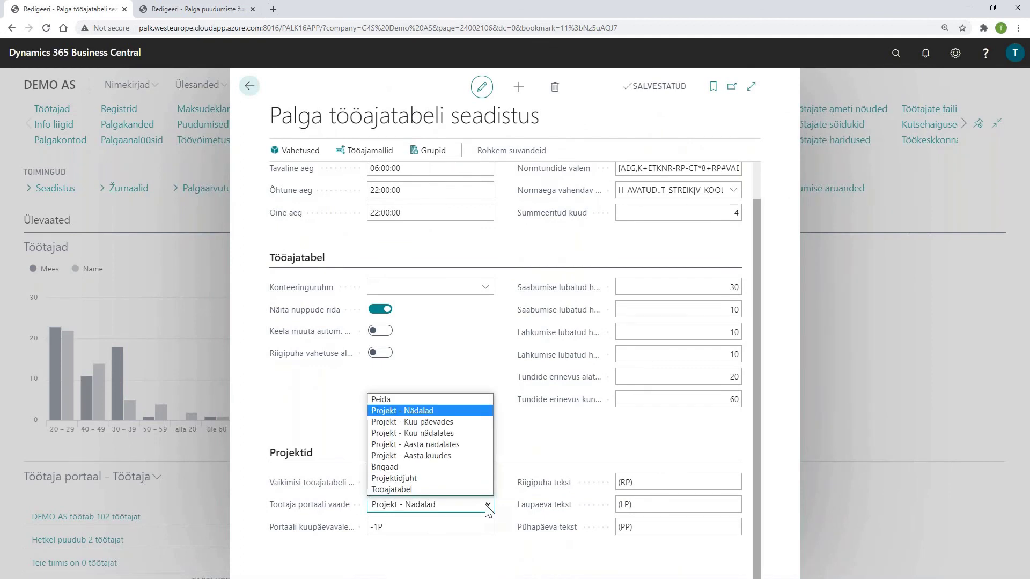
{"action": "left_click", "coordinate": [475, 467]}
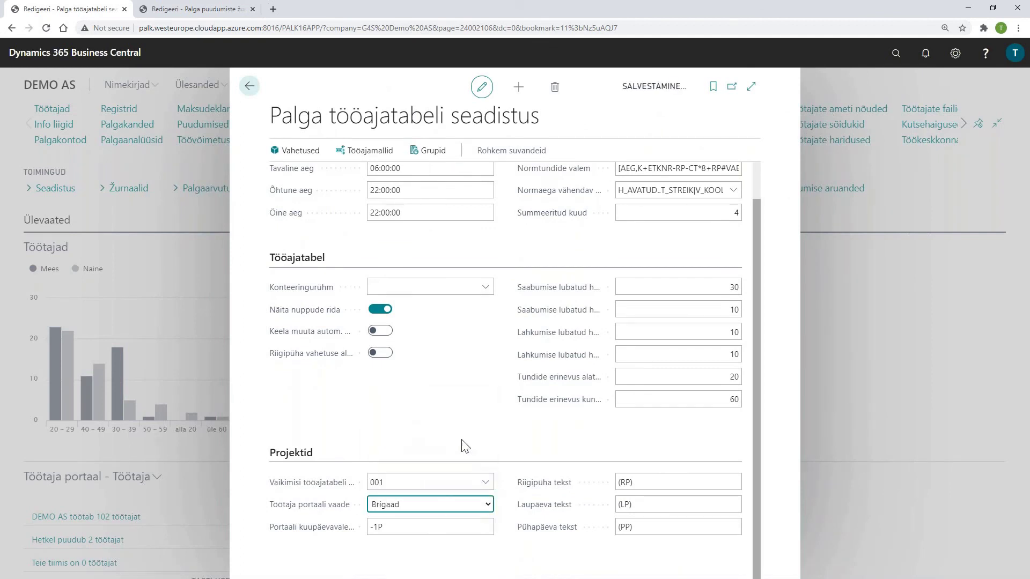
{"action": "left_click", "coordinate": [249, 86]}
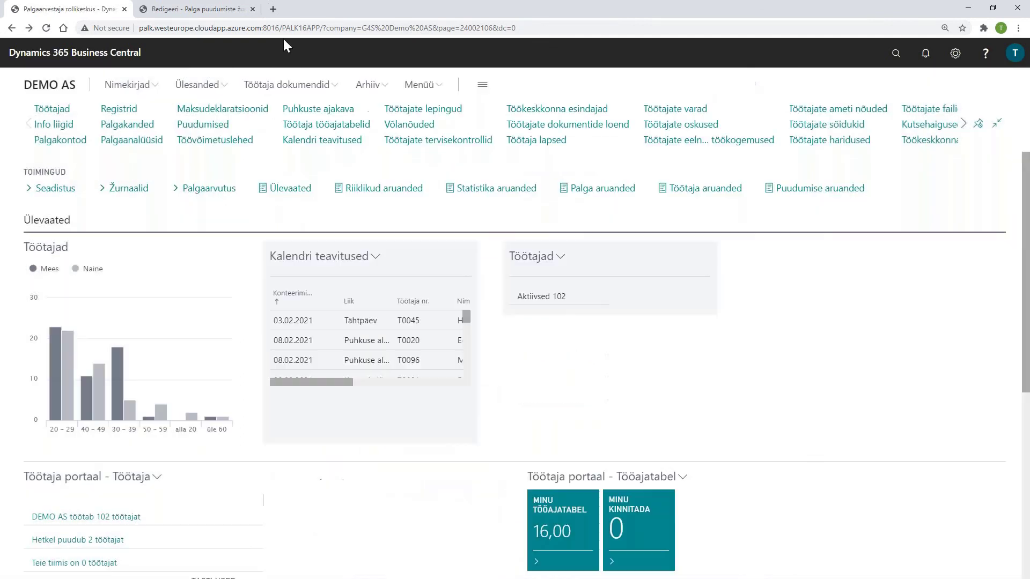
{"action": "key", "text": "Return"}
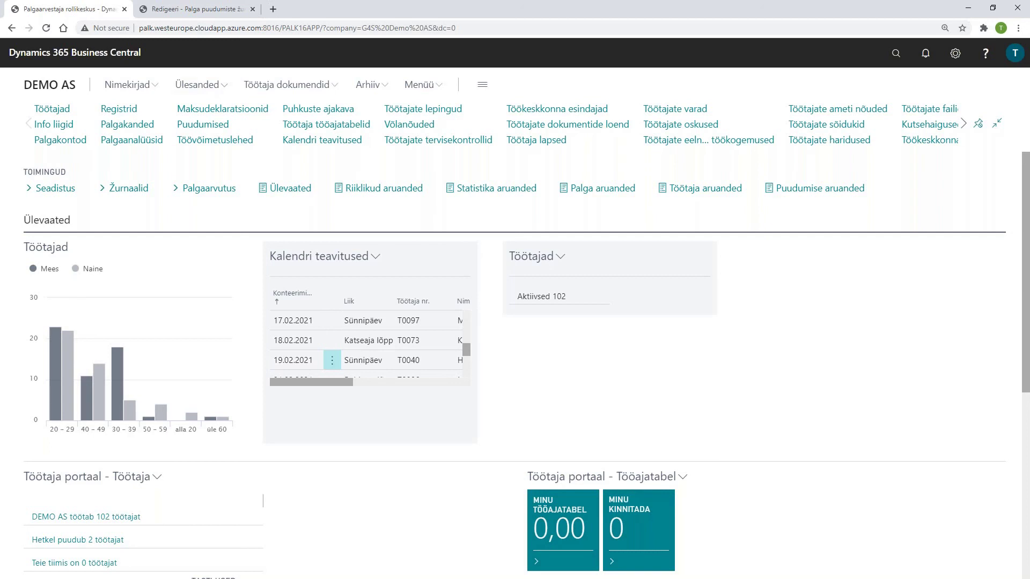
From Minu tööajatabel, start Lisa brigaad for 18.02.2021 and review the list of selected I BRIGAAD workers, keeping them all selected
{"action": "left_click", "coordinate": [560, 528]}
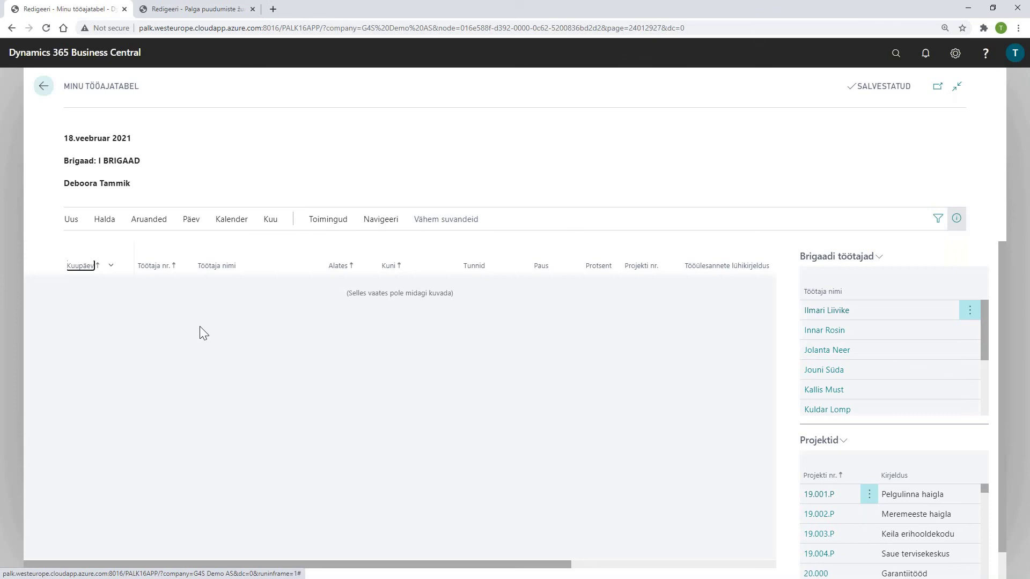
{"action": "left_click", "coordinate": [71, 225]}
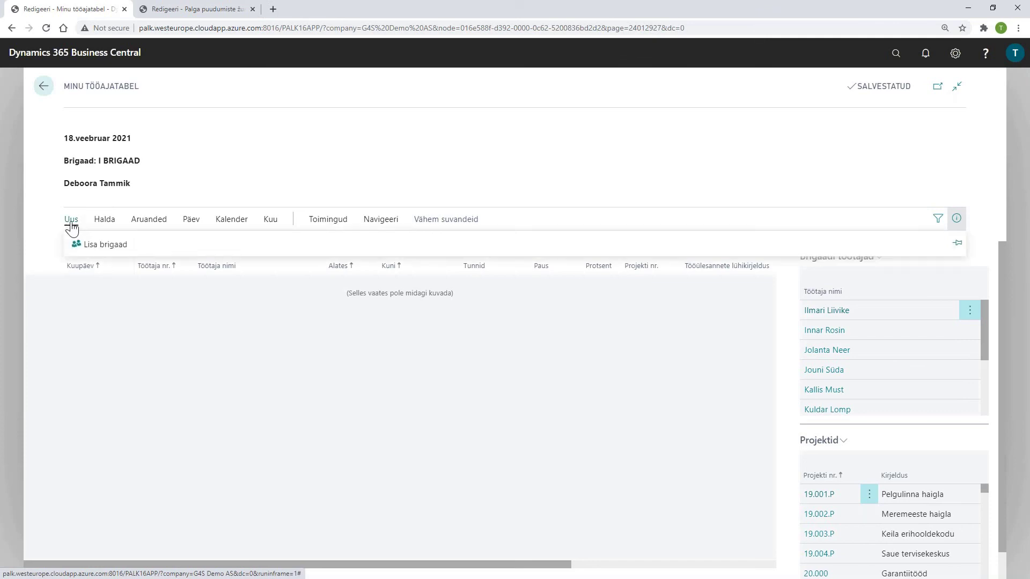
{"action": "left_click", "coordinate": [105, 245]}
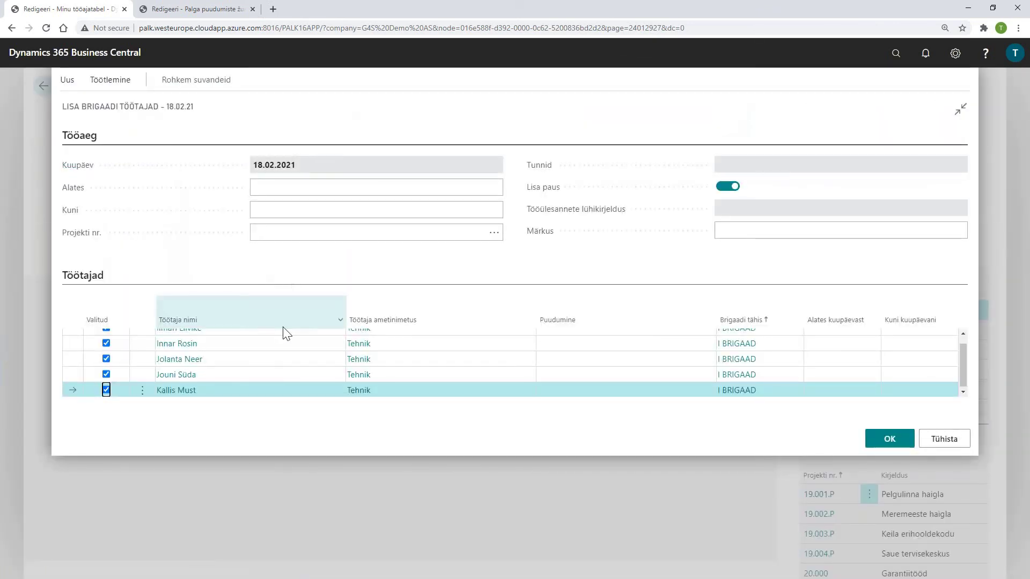
{"action": "scroll", "coordinate": [283, 374], "scroll_direction": "down", "scroll_amount": 1}
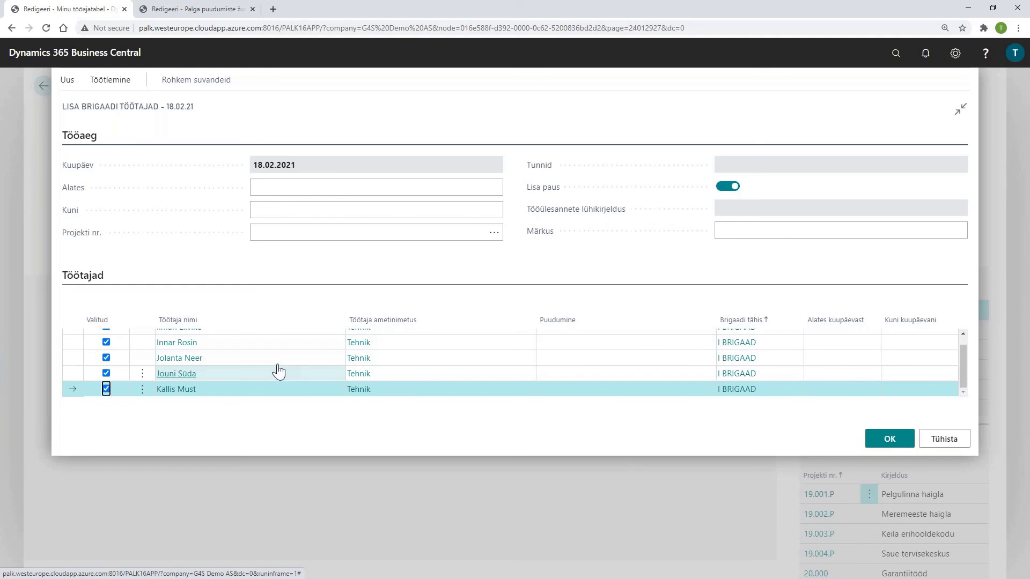
{"action": "scroll", "coordinate": [228, 347], "scroll_direction": "up", "scroll_amount": 1}
{"action": "scroll", "coordinate": [345, 397], "scroll_direction": "down", "scroll_amount": 1}
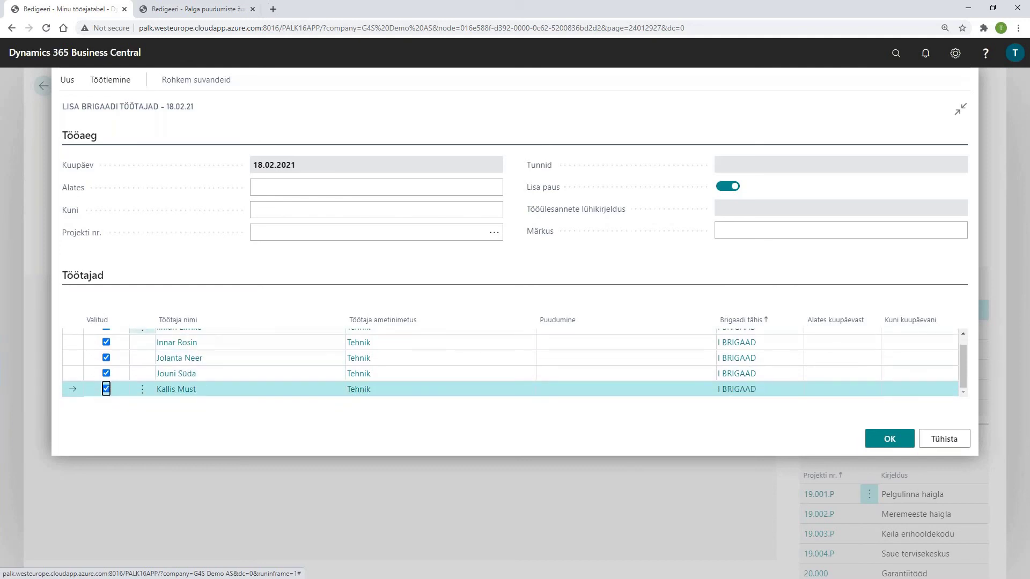
{"action": "left_click", "coordinate": [106, 389]}
{"action": "left_click", "coordinate": [106, 389]}
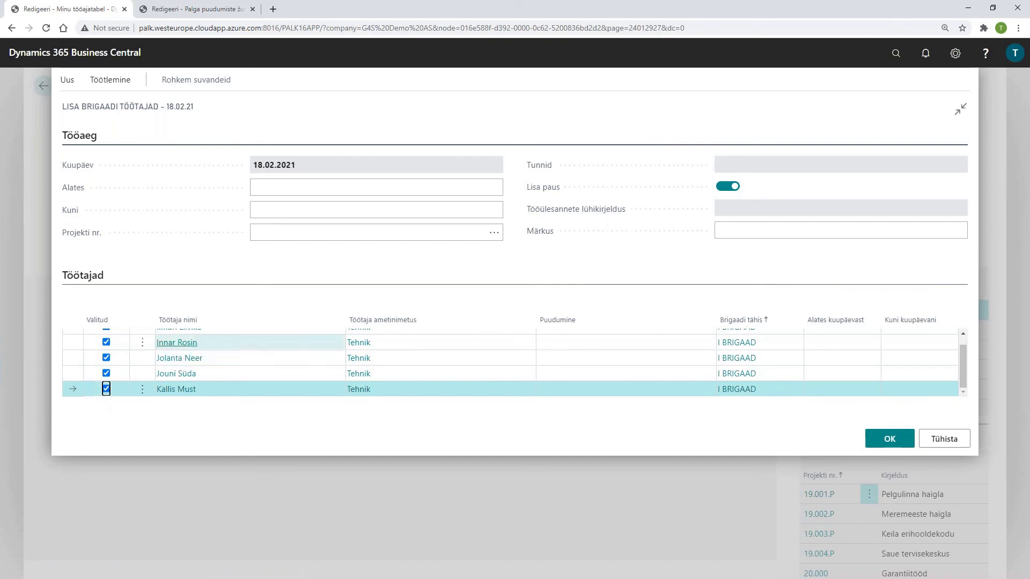
{"action": "scroll", "coordinate": [331, 373], "scroll_direction": "up", "scroll_amount": 1}
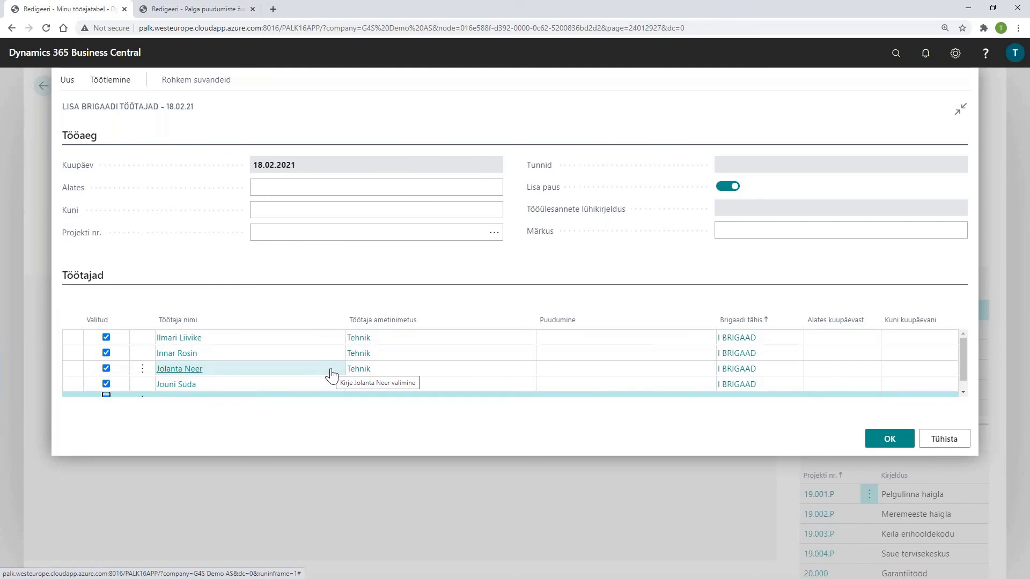
Add the second listed Vanemtehnik of II BRIGAAD to the brigade's workers for the day
{"action": "left_click", "coordinate": [67, 81]}
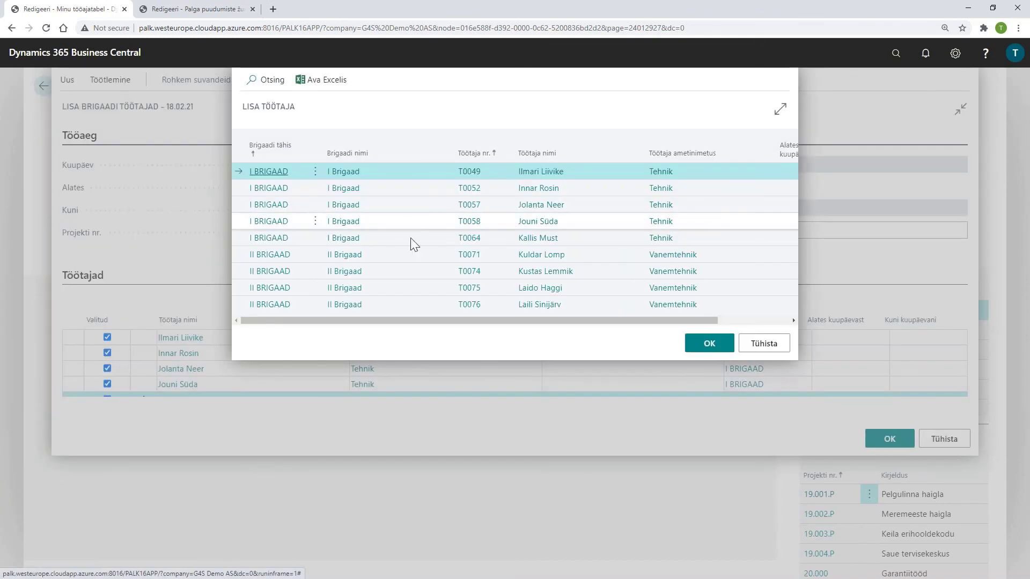
{"action": "left_click", "coordinate": [575, 272]}
{"action": "left_click", "coordinate": [709, 343]}
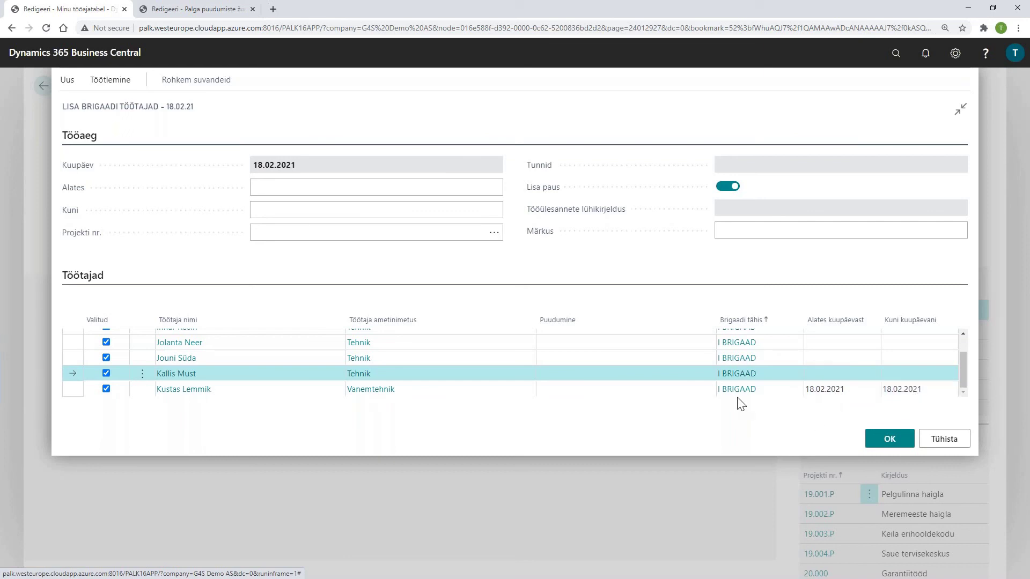
Set the brigade's working time to 09:00:00–17:00:00 and its project to 19.001.P, add the entries, and return to the role center
{"action": "left_click", "coordinate": [300, 188]}
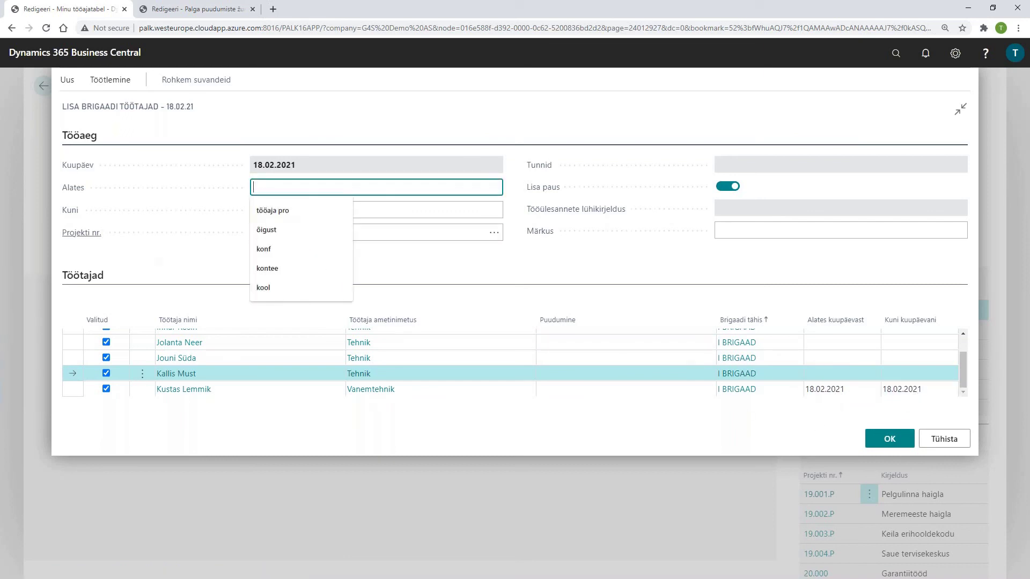
{"action": "type", "text": "9"}
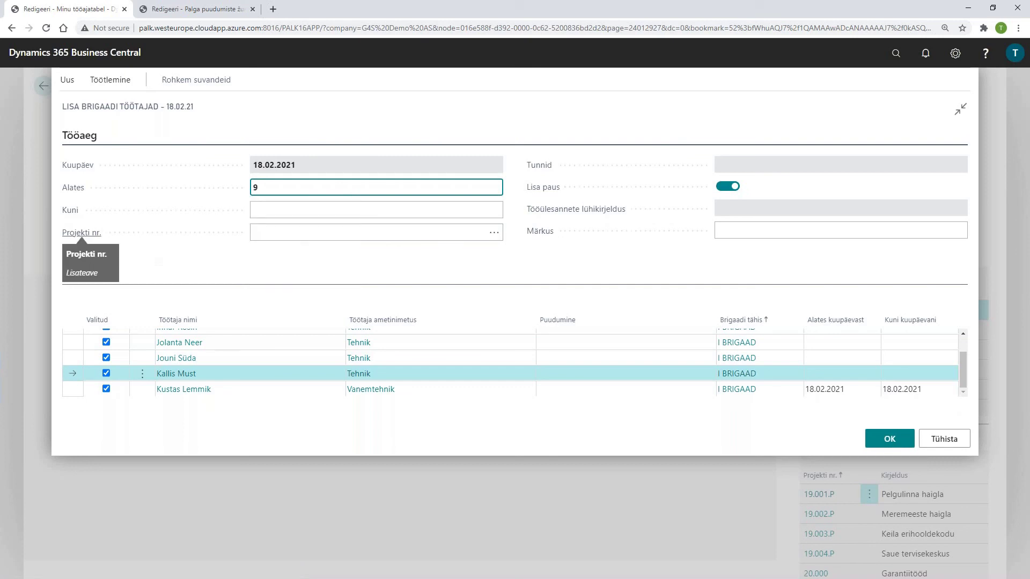
{"action": "key", "text": "Tab"}
{"action": "type", "text": "1"}
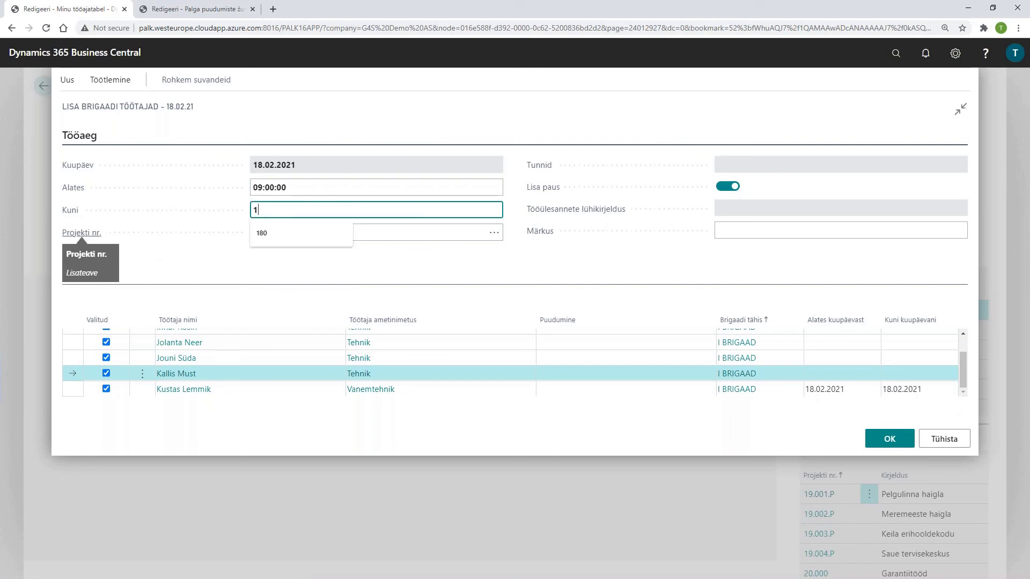
{"action": "type", "text": "7"}
{"action": "key", "text": "Tab"}
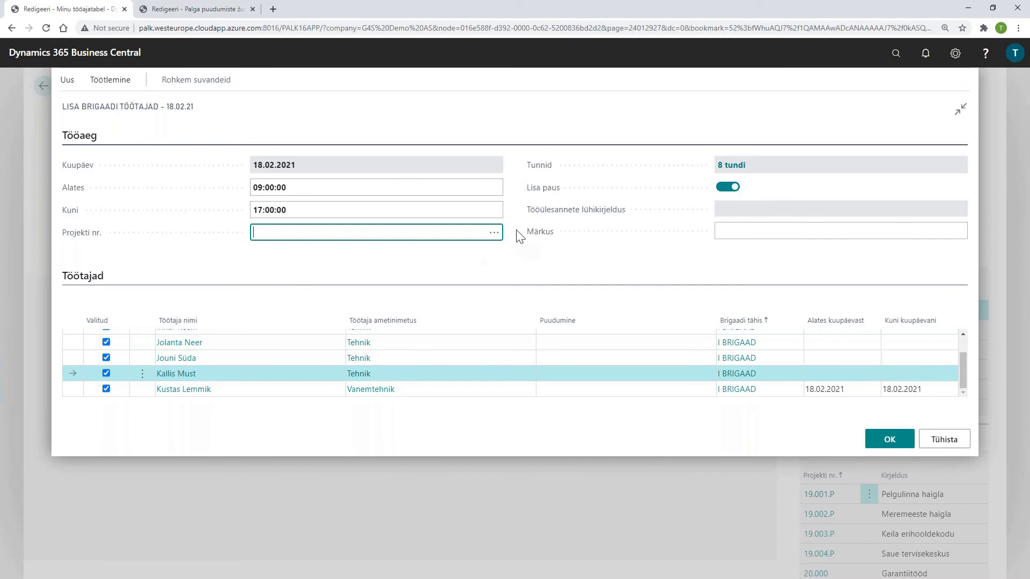
{"action": "left_click", "coordinate": [493, 232]}
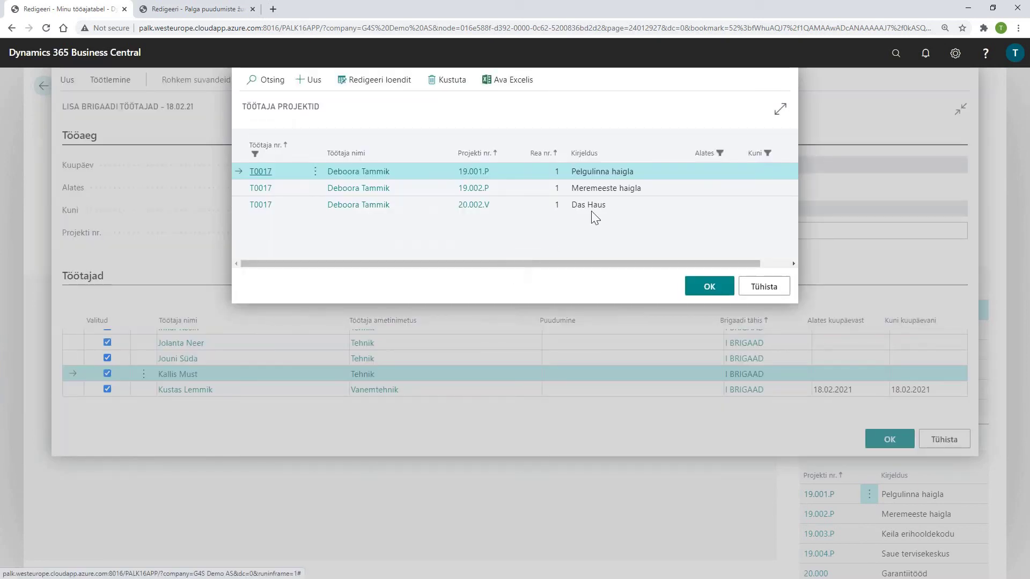
{"action": "left_click", "coordinate": [697, 286]}
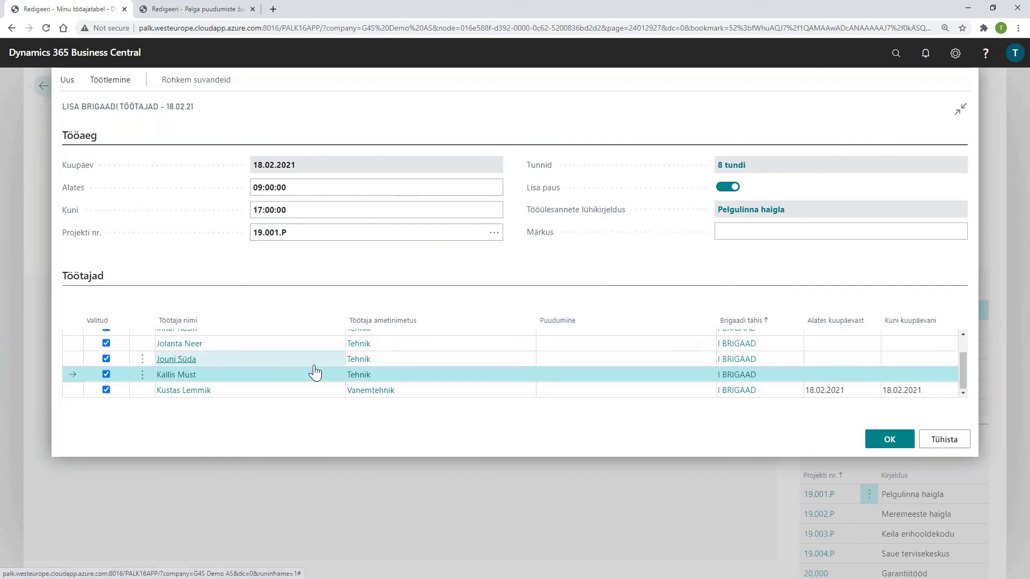
{"action": "left_click", "coordinate": [888, 439]}
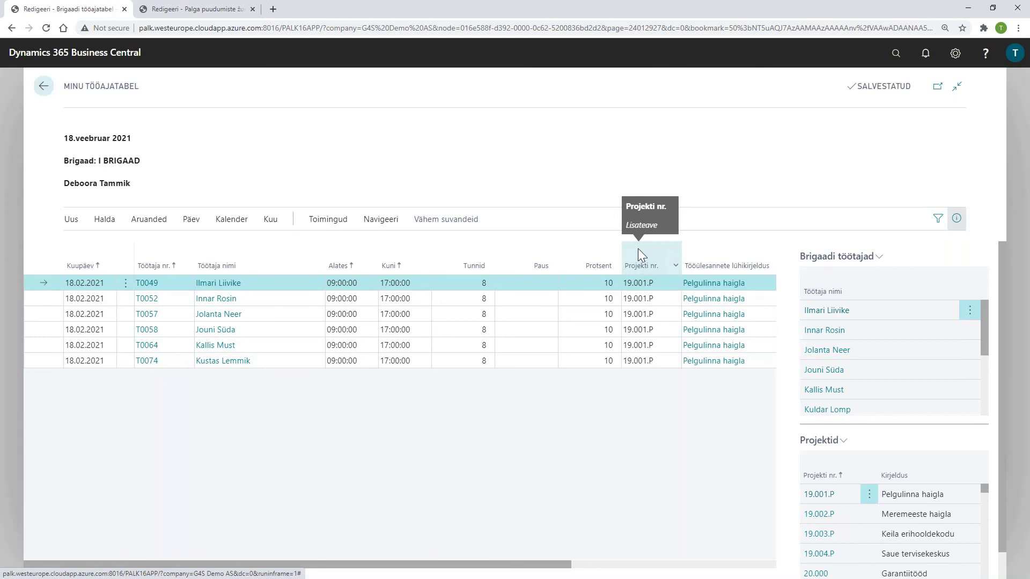
{"action": "left_click", "coordinate": [43, 87]}
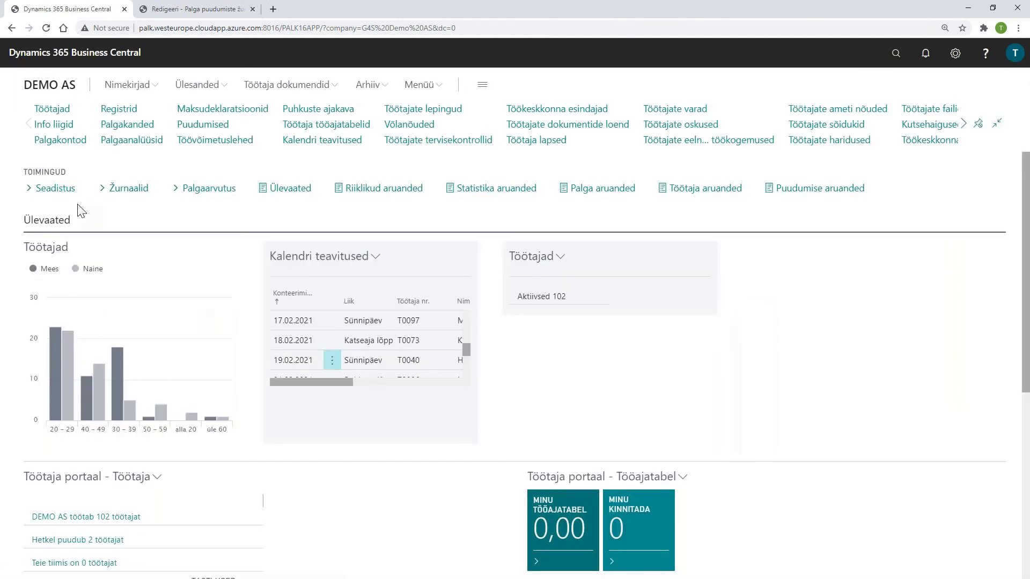